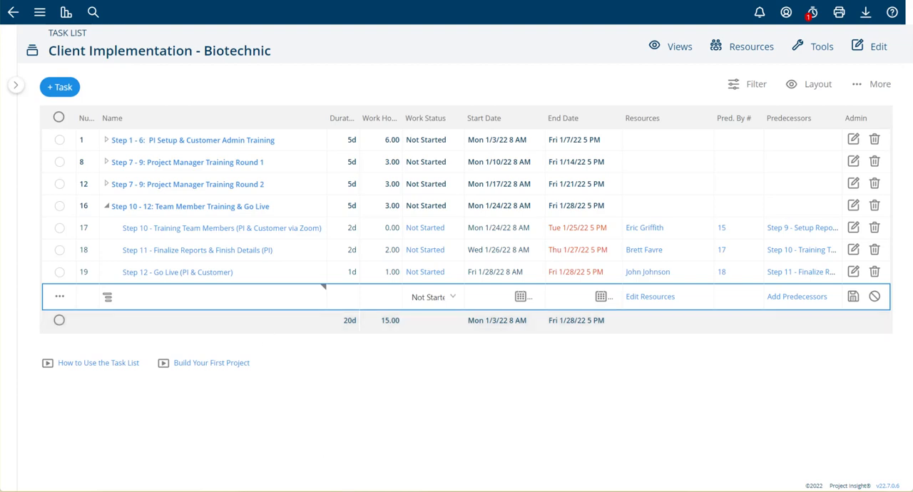
Name the new task row below Step 12 "Send Survey to Customer".
{"action": "left_click", "coordinate": [181, 295]}
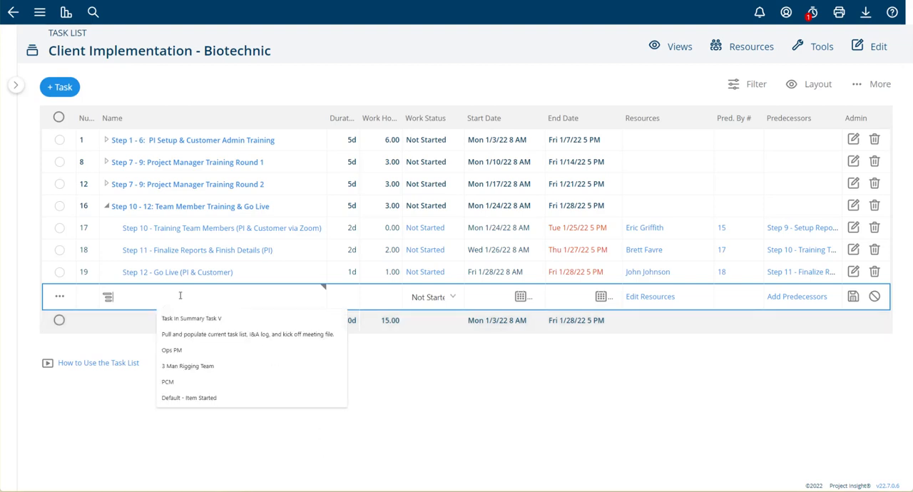
{"action": "type", "text": "Send Surve"}
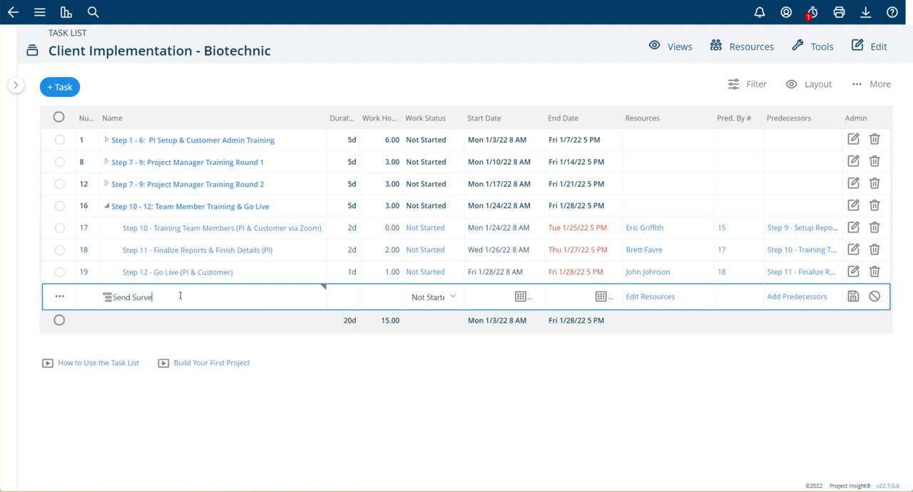
{"action": "type", "text": "y to Customer"}
Give the new survey task a duration of 5 days and 1 work hour.
{"action": "left_click", "coordinate": [328, 294]}
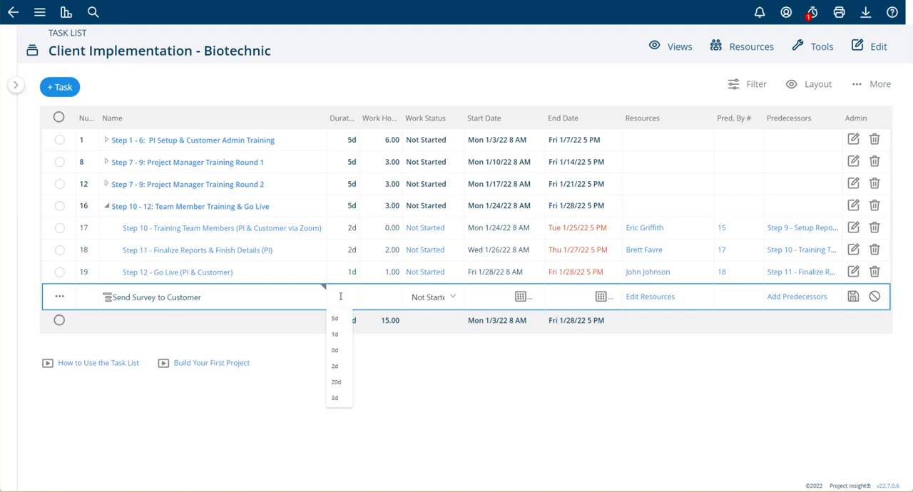
{"action": "type", "text": "1"}
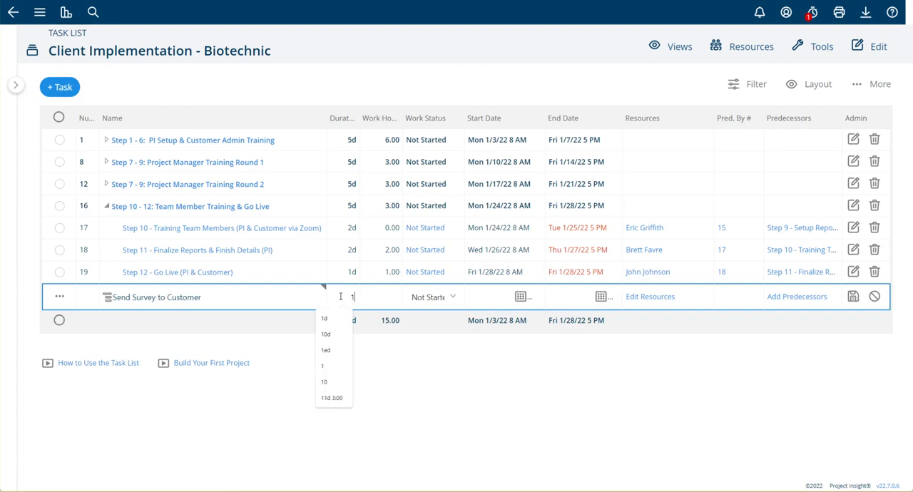
{"action": "key", "text": "BackSpace"}
{"action": "type", "text": "45"}
{"action": "key", "text": "BackSpace"}
{"action": "key", "text": "BackSpace"}
{"action": "type", "text": "5"}
{"action": "key", "text": "Tab"}
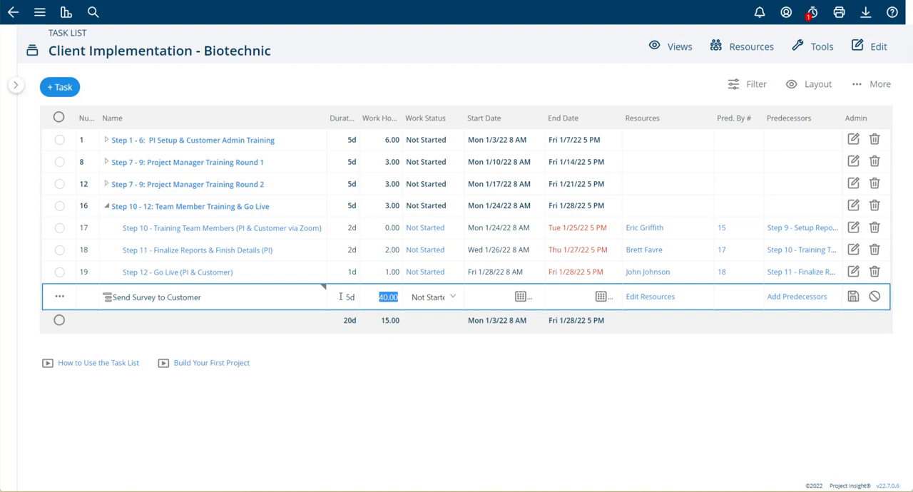
{"action": "type", "text": "1"}
{"action": "key", "text": "Tab"}
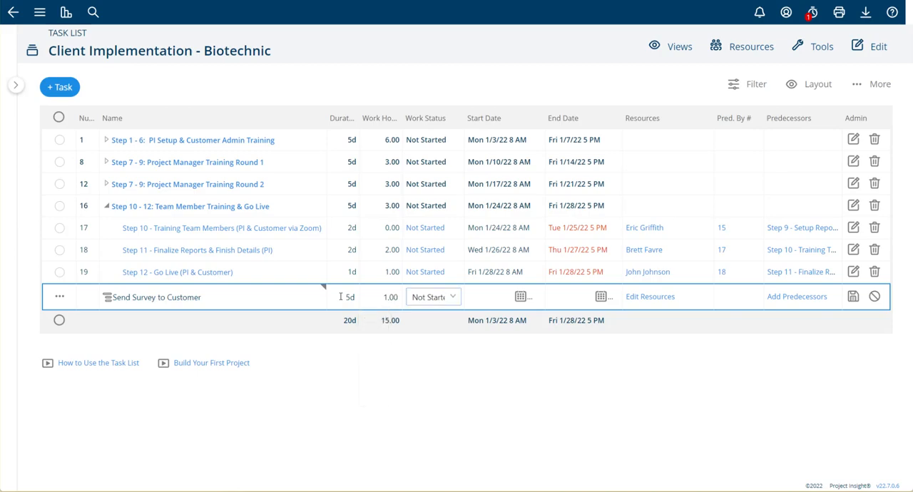
Assign the person responsible for Step 11 as the survey task's resource and owner.
{"action": "left_click", "coordinate": [627, 302]}
{"action": "left_click", "coordinate": [430, 184]}
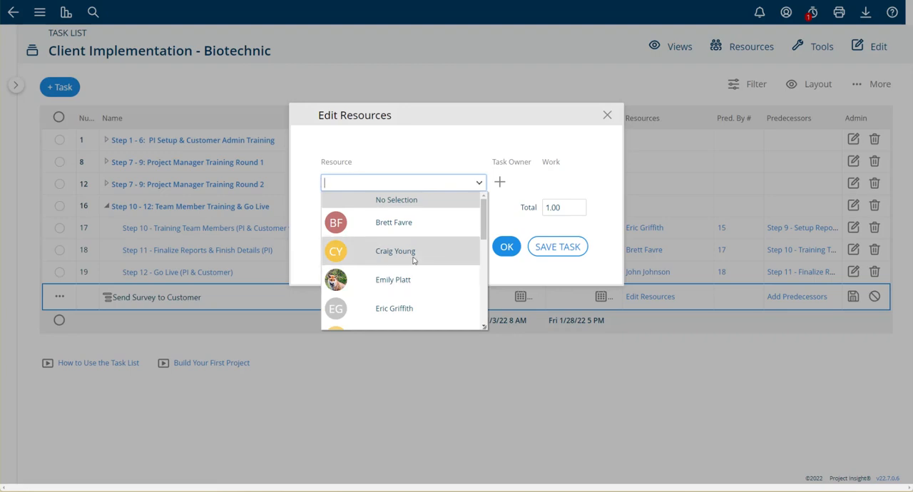
{"action": "left_click", "coordinate": [411, 223]}
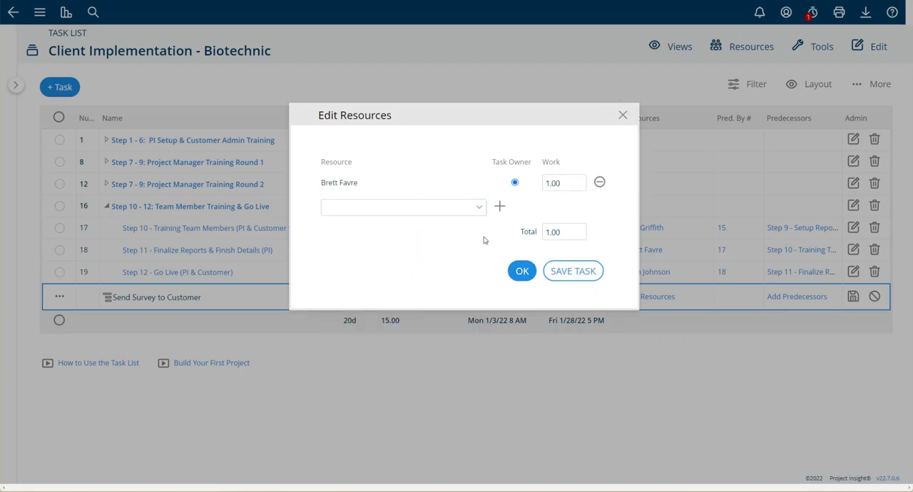
{"action": "left_click", "coordinate": [522, 271]}
Make task 19 the predecessor of the survey task and save the new task.
{"action": "left_click", "coordinate": [726, 293]}
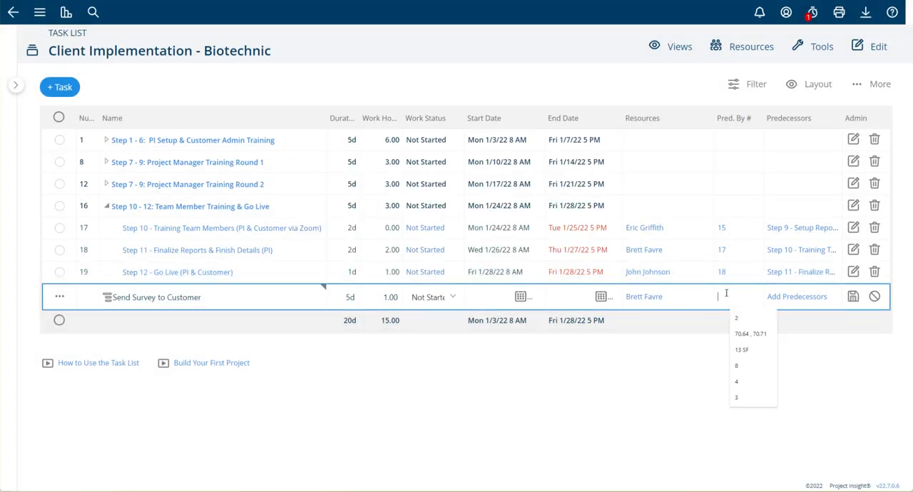
{"action": "left_click", "coordinate": [696, 352]}
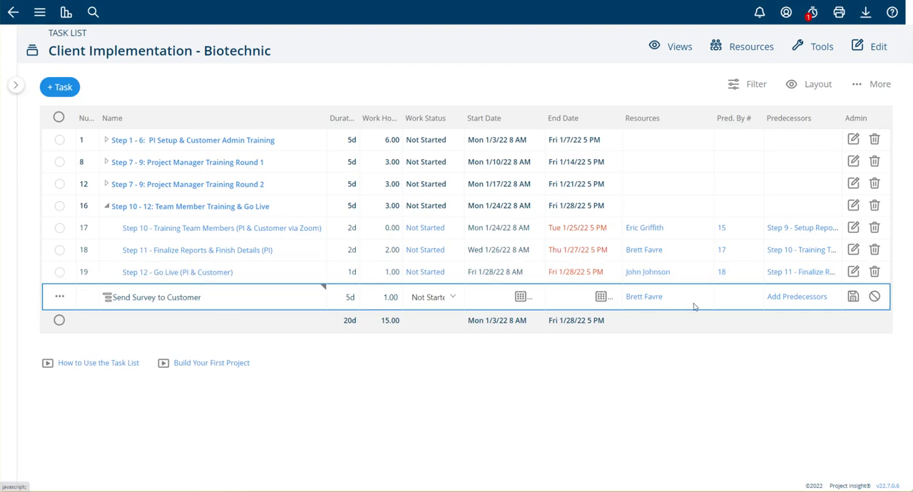
{"action": "left_click", "coordinate": [721, 298]}
{"action": "type", "text": "19"}
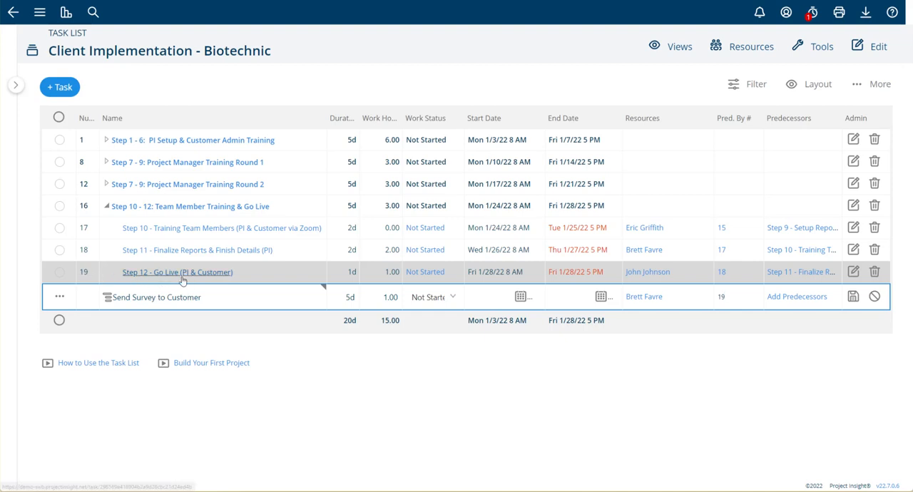
{"action": "left_click_drag", "start_coordinate": [734, 296], "coordinate": [706, 301]}
{"action": "left_click", "coordinate": [739, 299]}
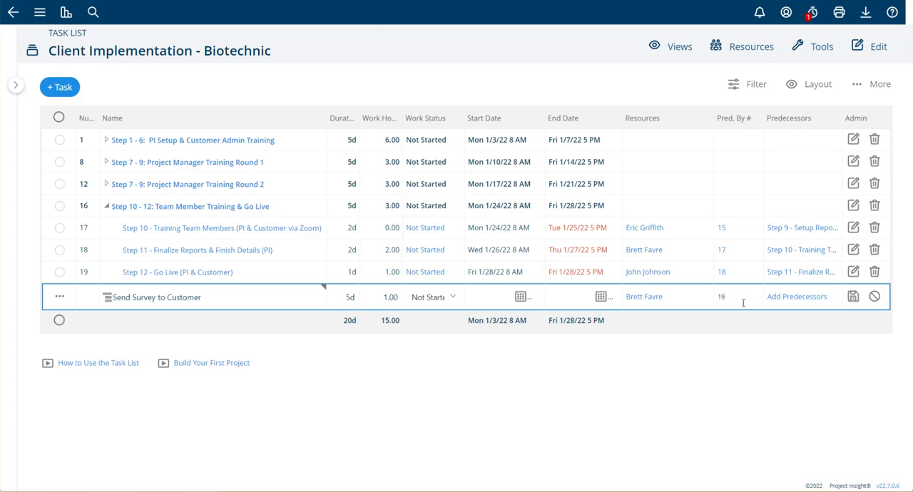
{"action": "left_click", "coordinate": [852, 298]}
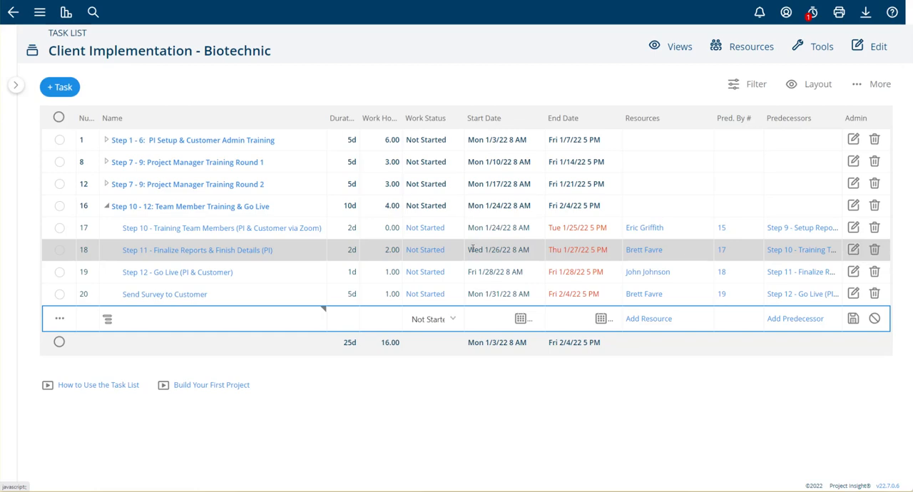
Add the bullet "More instructions" to the description of the Step 11 task and save the description.
{"action": "left_click", "coordinate": [297, 254]}
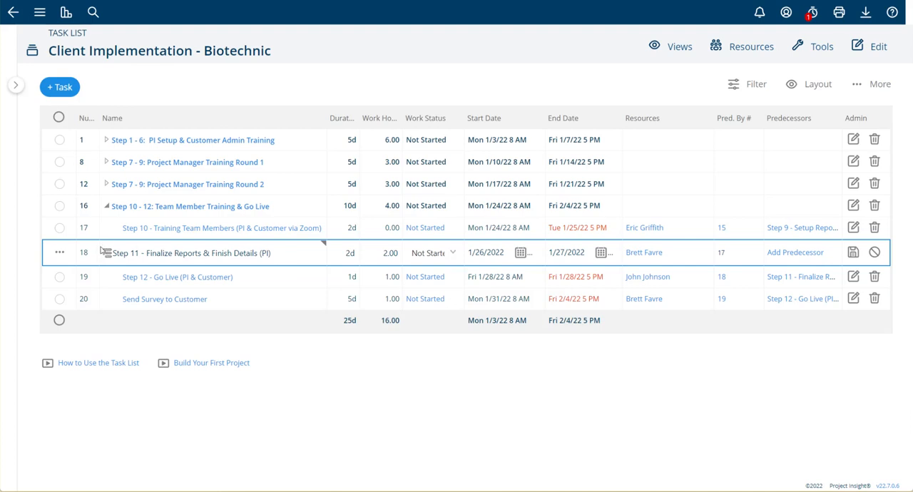
{"action": "left_click", "coordinate": [324, 245]}
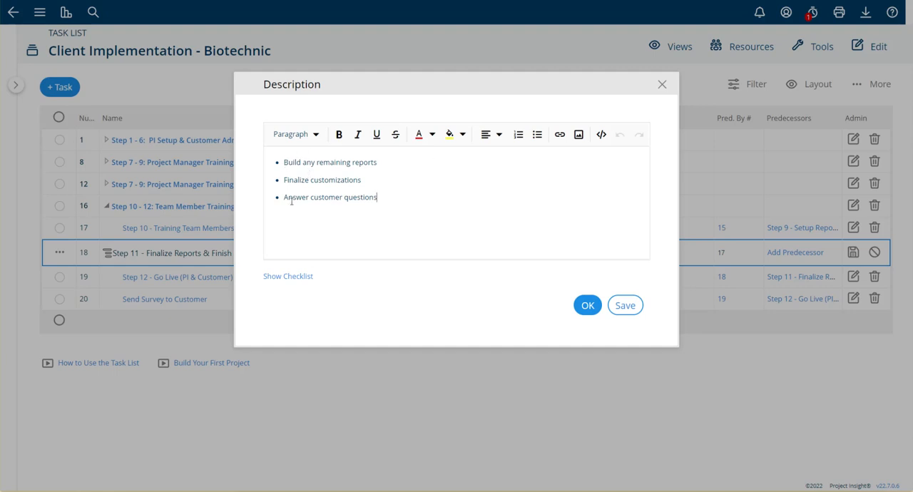
{"action": "key", "text": "Return"}
{"action": "type", "text": "More instructions"}
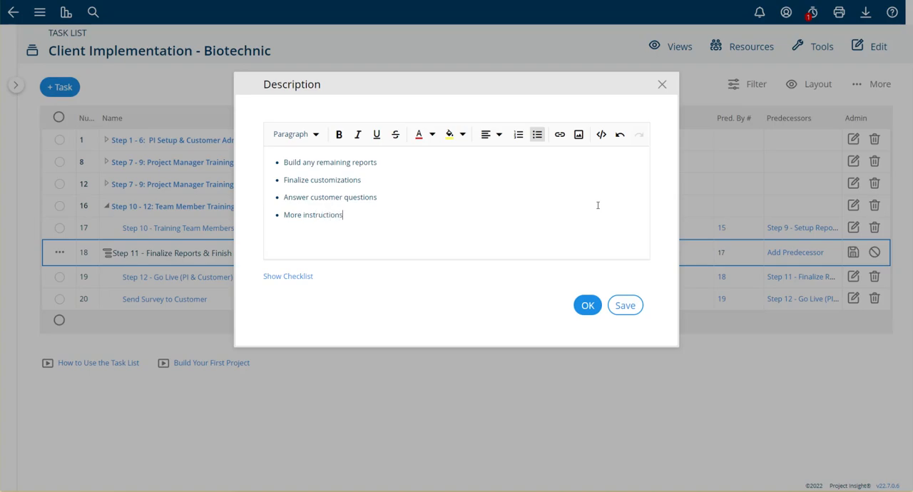
{"action": "left_click", "coordinate": [642, 304]}
Set Step 11's duration to 3d, replace its resource with the second person offered in the resource list, and save the task.
{"action": "double_click", "coordinate": [372, 251]}
{"action": "type", "text": "3d"}
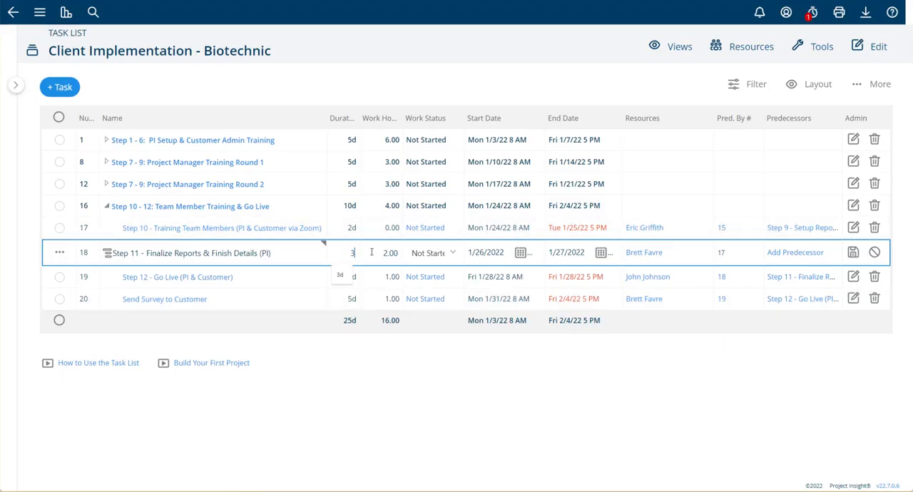
{"action": "left_click", "coordinate": [652, 255]}
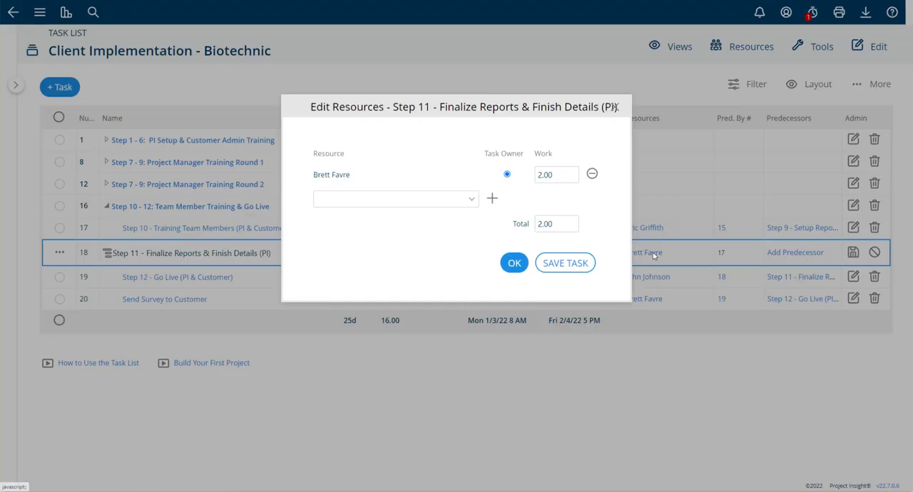
{"action": "left_click", "coordinate": [592, 174]}
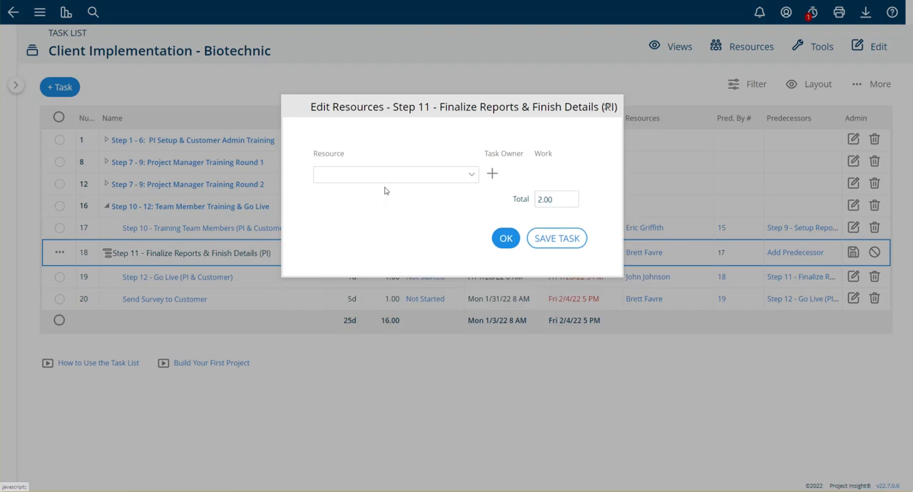
{"action": "left_click", "coordinate": [383, 181]}
{"action": "left_click", "coordinate": [379, 241]}
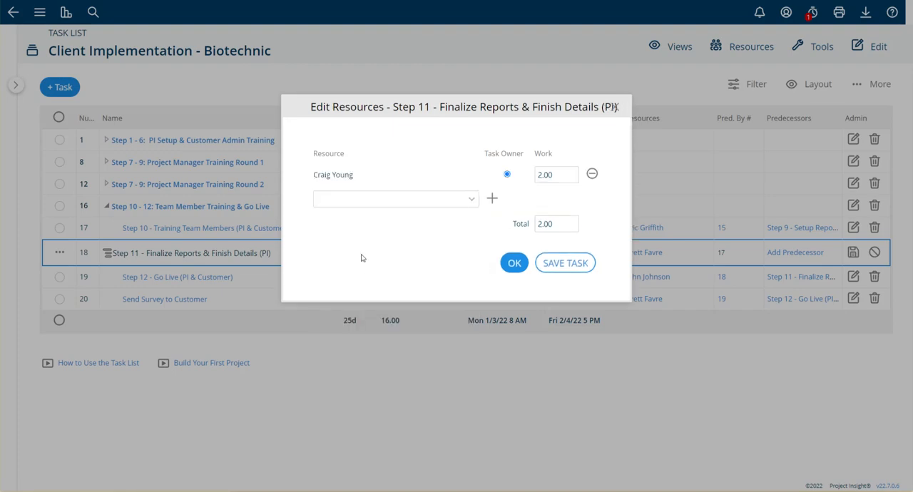
{"action": "left_click", "coordinate": [514, 262]}
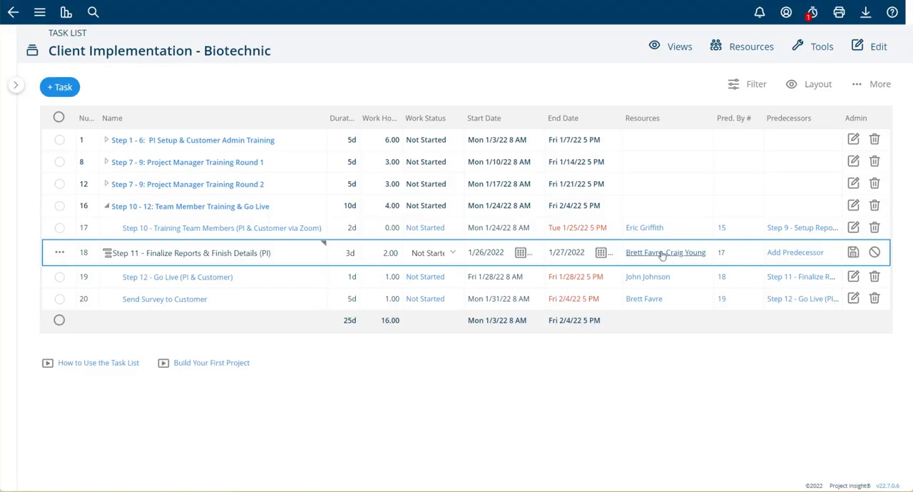
{"action": "left_click", "coordinate": [852, 254]}
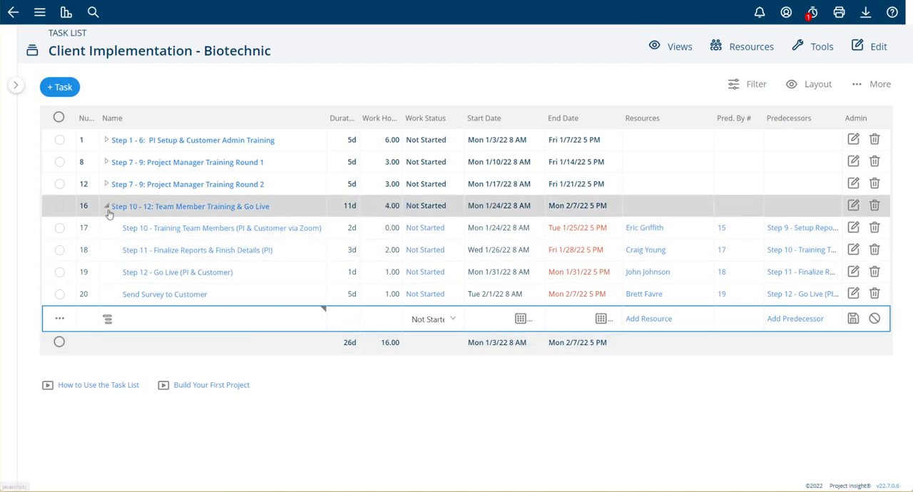
Add a new row named "Summary Task" below the survey task and save it as a summary task.
{"action": "left_click", "coordinate": [159, 319]}
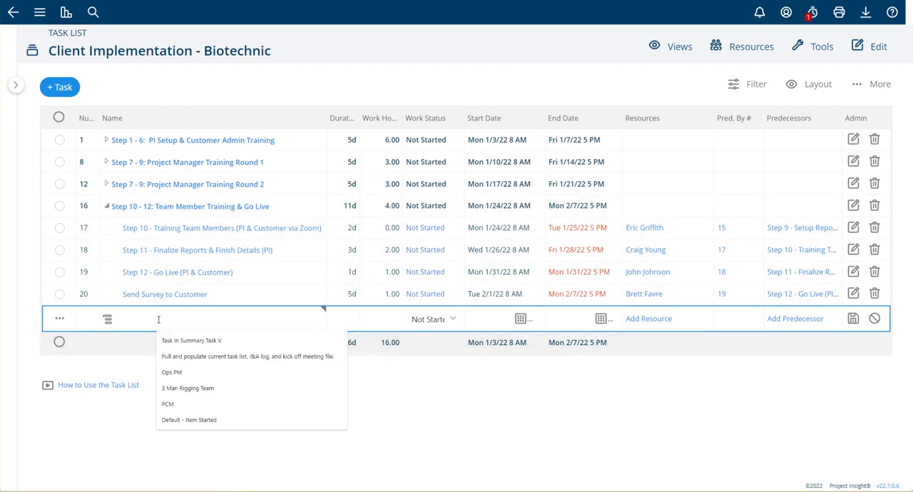
{"action": "type", "text": "Summary Task"}
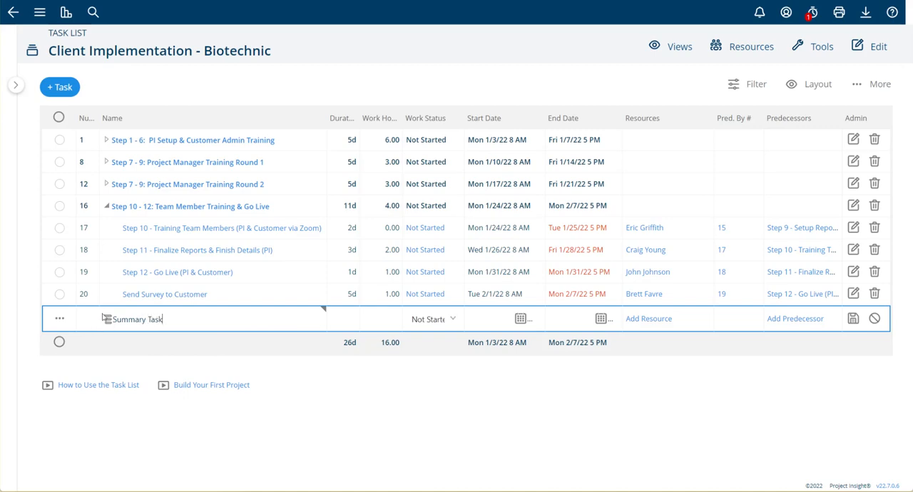
{"action": "left_click", "coordinate": [107, 321]}
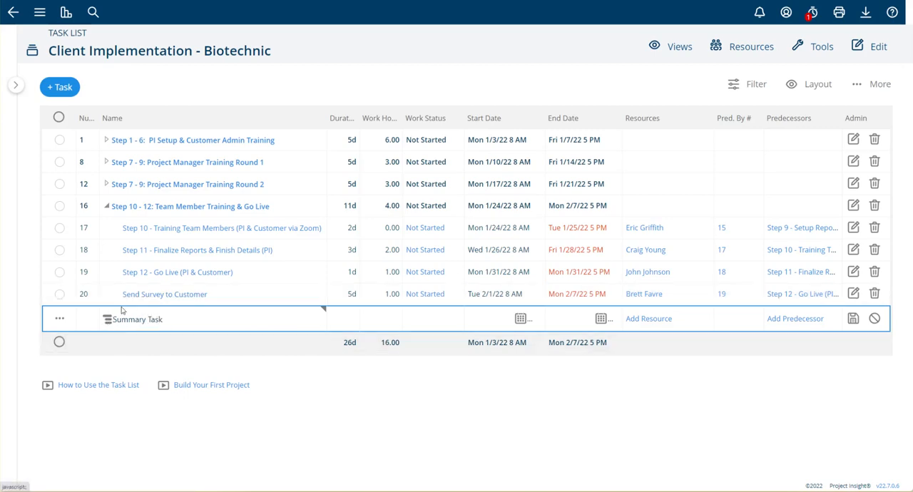
{"action": "key", "text": "Return"}
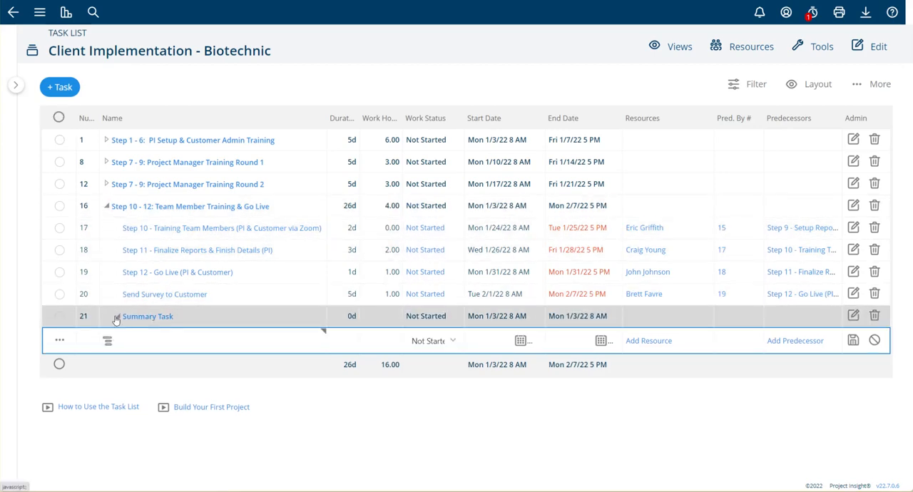
Add a task "Child of the Summary" under the expanded Summary Task with a 1-day duration and 4 work hours, and save it.
{"action": "left_click", "coordinate": [155, 339]}
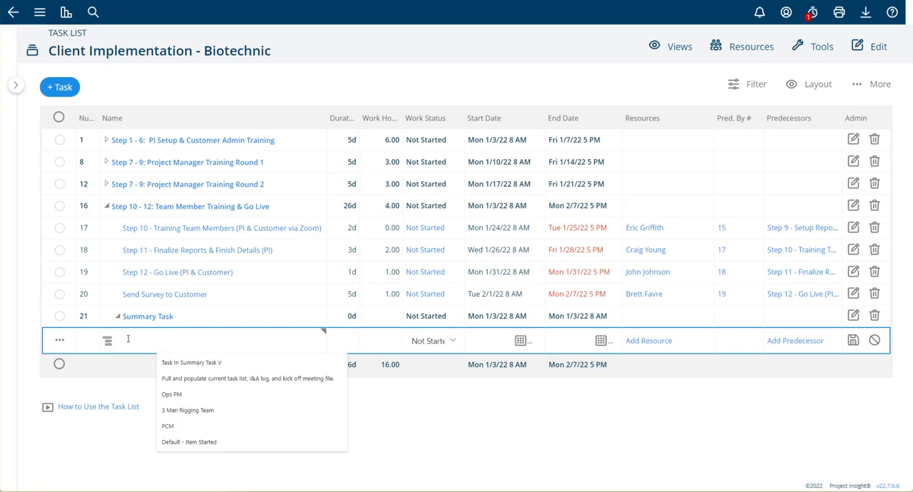
{"action": "type", "text": "Child o"}
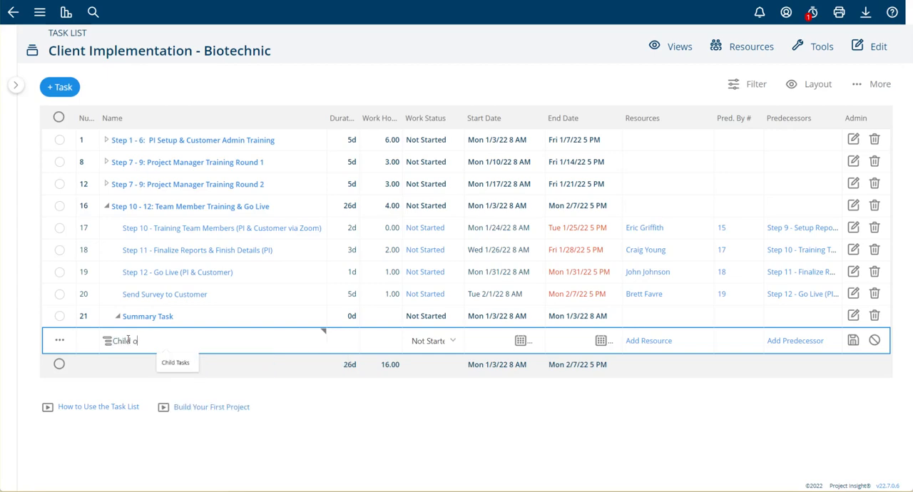
{"action": "type", "text": "f the Summary"}
{"action": "key", "text": "Tab"}
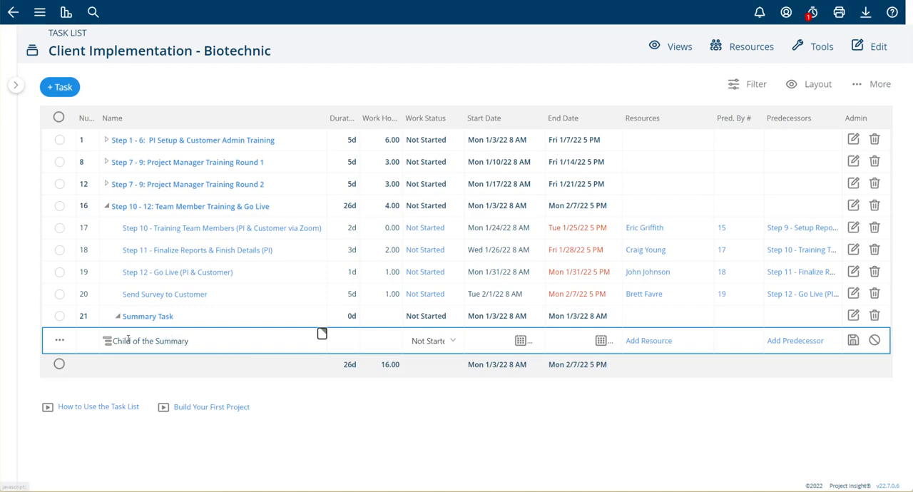
{"action": "type", "text": "1"}
{"action": "key", "text": "Tab"}
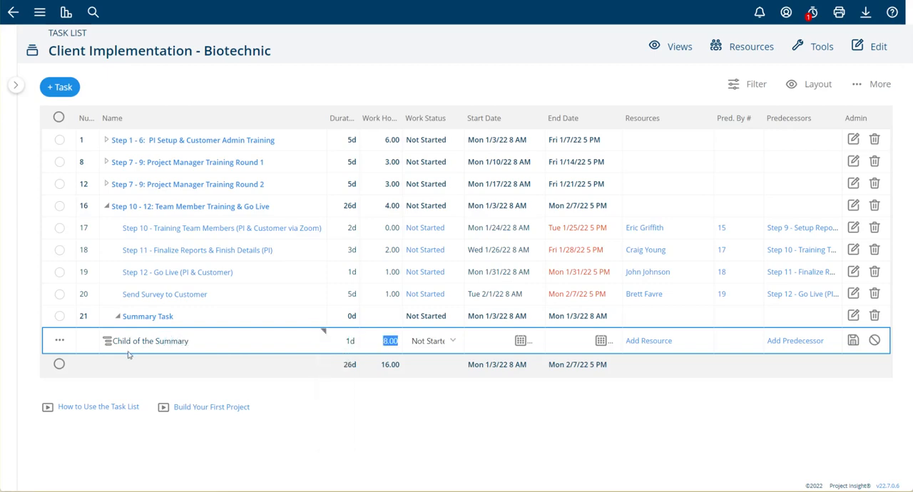
{"action": "type", "text": "4"}
{"action": "key", "text": "Tab"}
{"action": "left_click", "coordinate": [852, 342]}
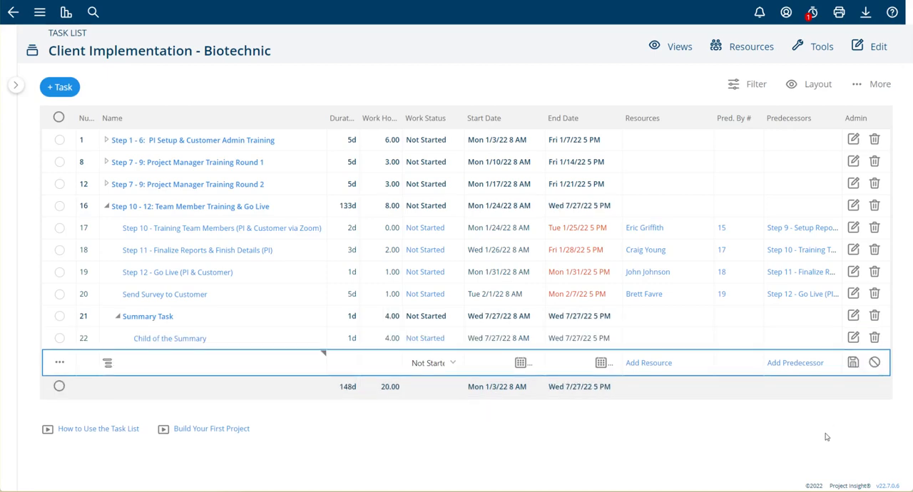
Collapse Summary Task and add "Sibling Task" at its level with a 1-day duration and 4 work hours, saving it.
{"action": "left_click", "coordinate": [117, 318]}
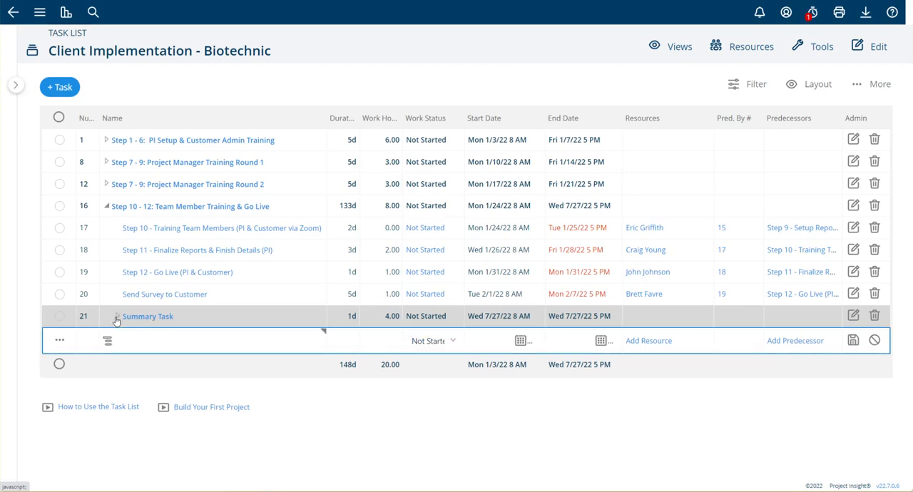
{"action": "left_click", "coordinate": [140, 340]}
{"action": "type", "text": "Sibling"}
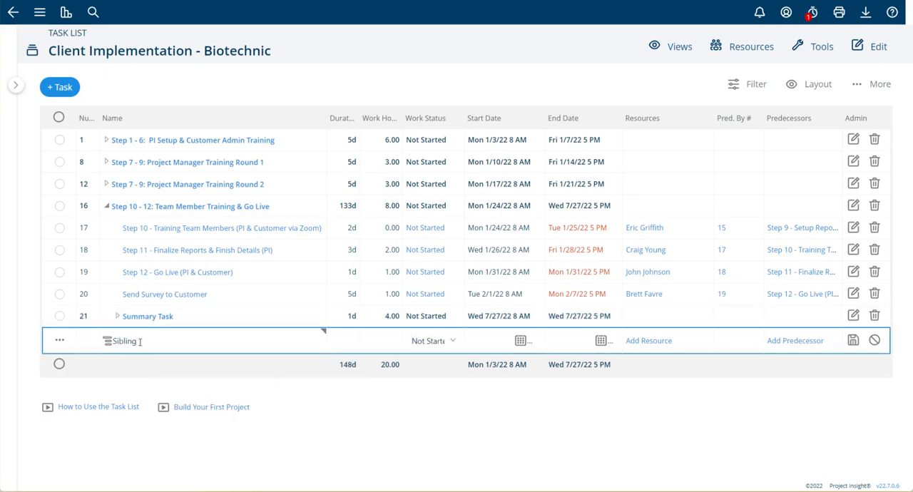
{"action": "type", "text": " Task"}
{"action": "key", "text": "Tab"}
{"action": "key", "text": "Tab"}
{"action": "type", "text": "1"}
{"action": "key", "text": "Tab"}
{"action": "type", "text": "4"}
{"action": "key", "text": "Tab"}
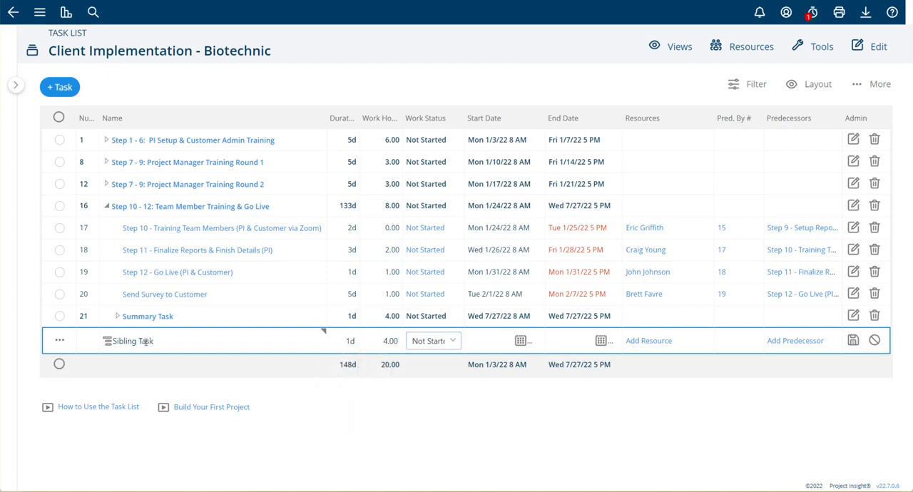
{"action": "left_click", "coordinate": [853, 340]}
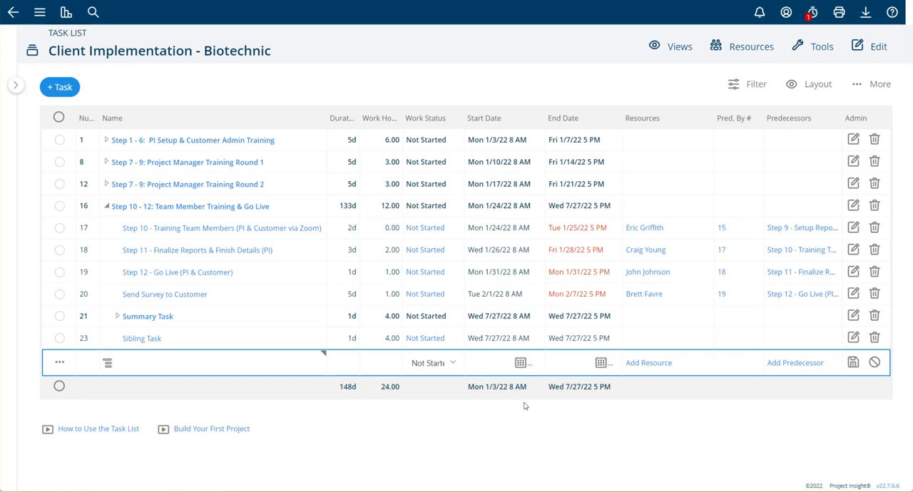
Expand Summary Task and move Step 11 - Finalize Reports & Finish Details into it, below Child of the Summary.
{"action": "left_click", "coordinate": [118, 316]}
{"action": "left_click", "coordinate": [118, 318]}
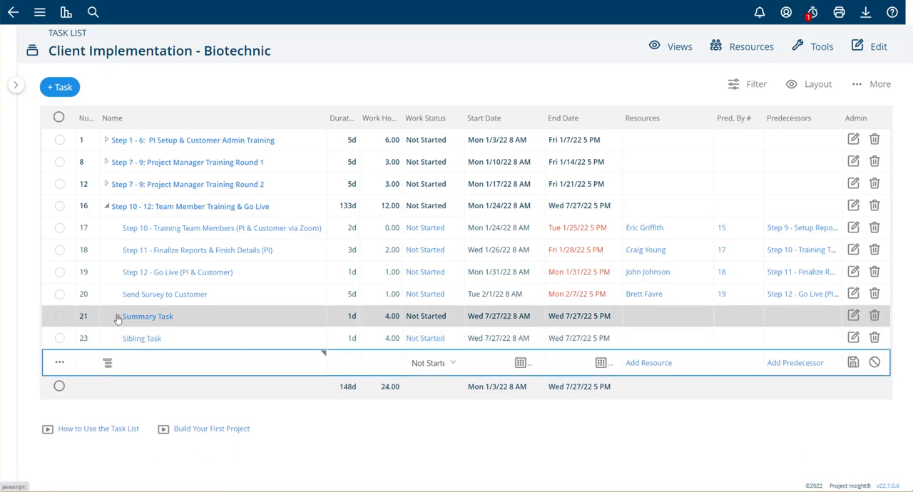
{"action": "left_click", "coordinate": [118, 316]}
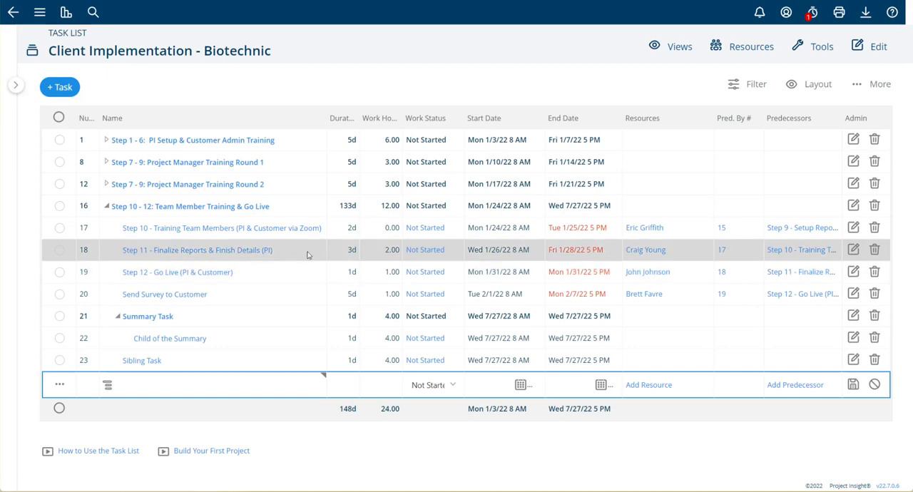
{"action": "left_click_drag", "start_coordinate": [296, 257], "coordinate": [251, 343]}
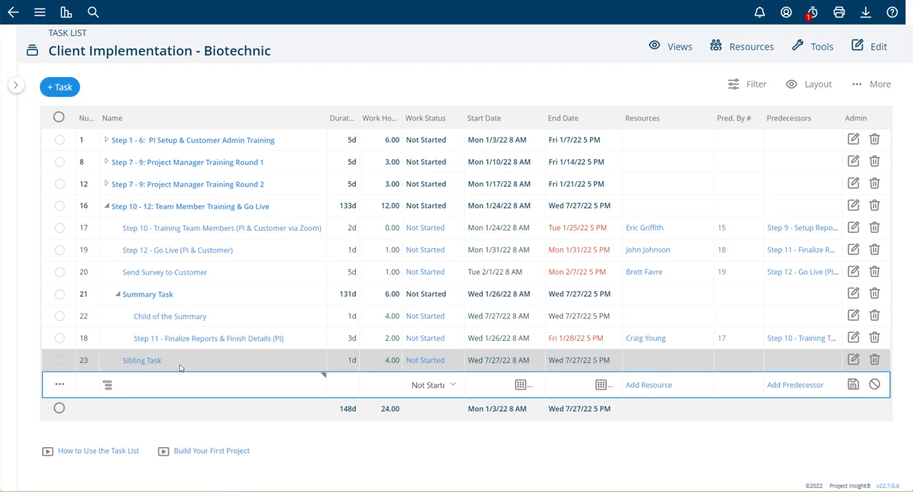
Move Sibling Task above Summary Task and from there onto Step 10 - 12: Team Member Training & Go Live, adding it as a child.
{"action": "left_click_drag", "start_coordinate": [180, 368], "coordinate": [214, 298]}
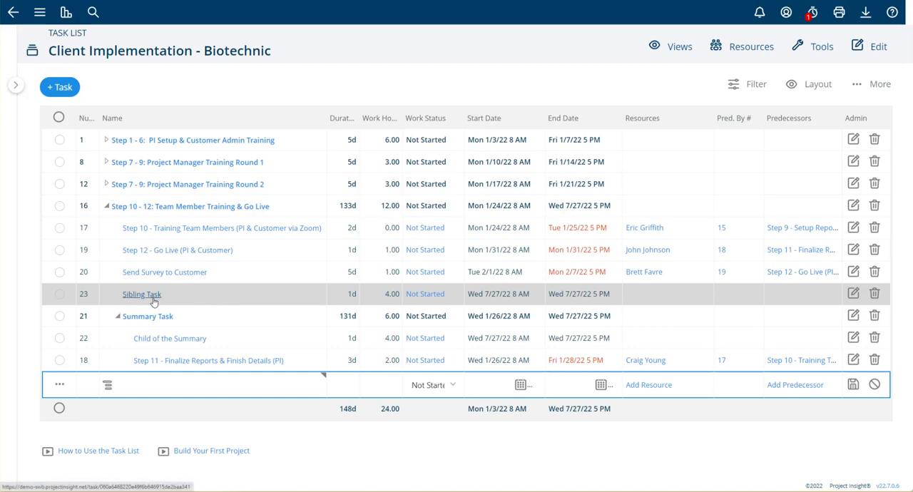
{"action": "left_click_drag", "start_coordinate": [246, 301], "coordinate": [281, 209]}
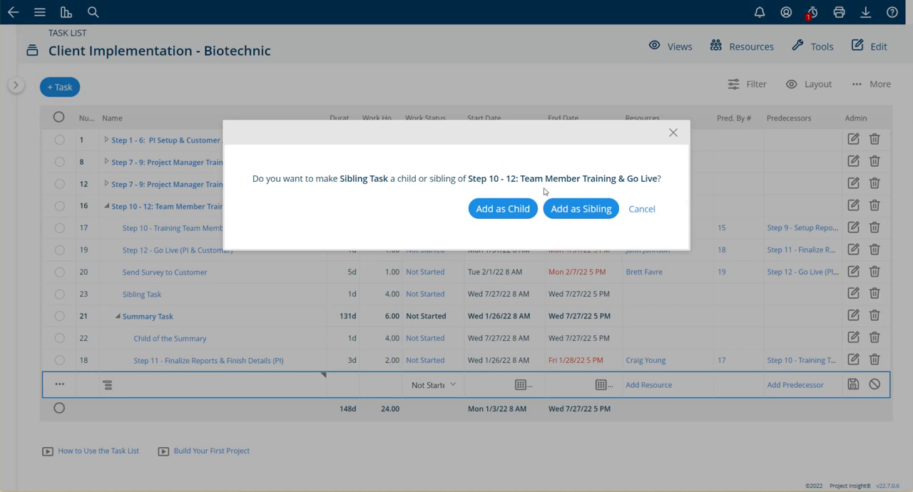
{"action": "left_click", "coordinate": [509, 213]}
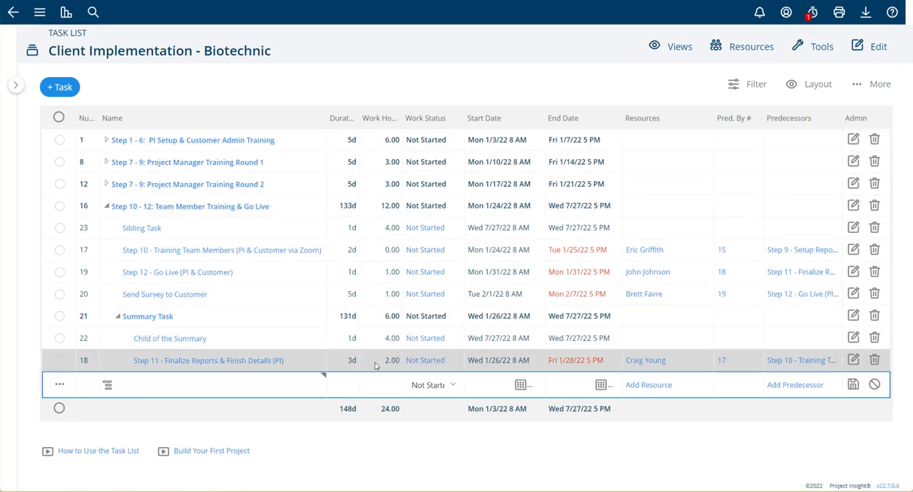
Fill in a new task row named "Do software development" with a 5-day duration and 8 work hours.
{"action": "left_click", "coordinate": [199, 388]}
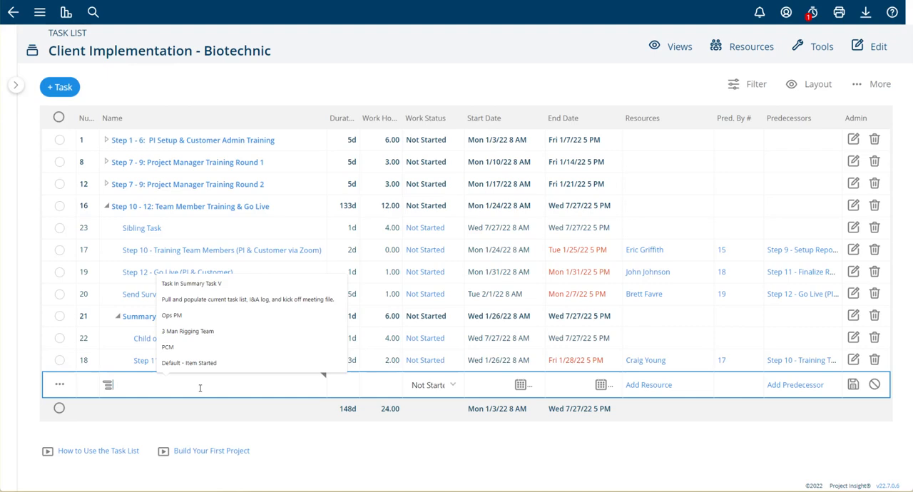
{"action": "type", "text": "Do "}
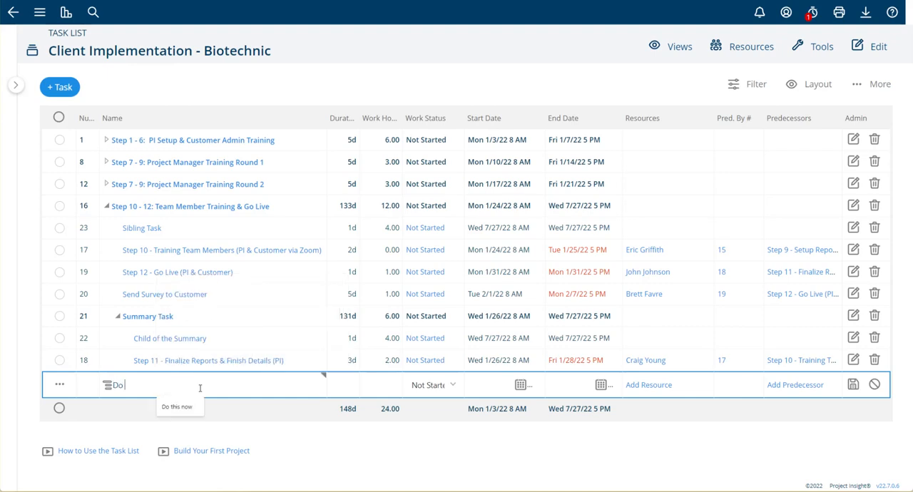
{"action": "type", "text": "software development"}
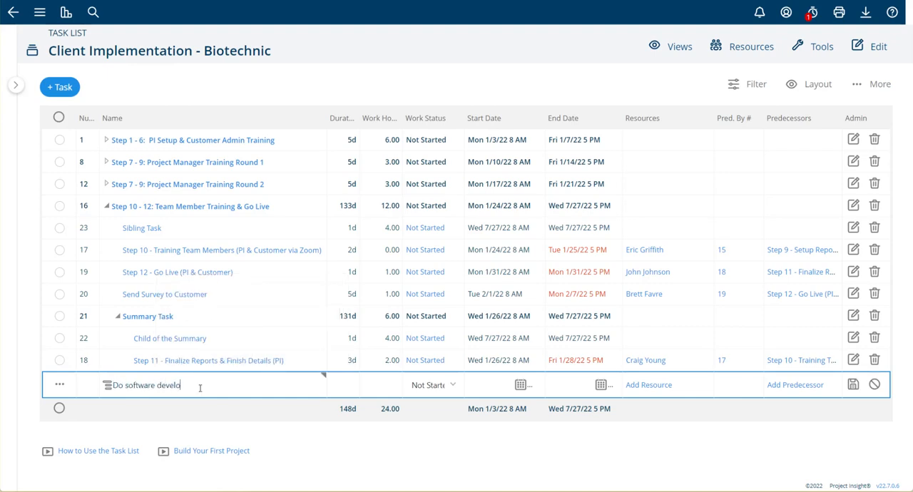
{"action": "key", "text": "Tab"}
{"action": "type", "text": "5"}
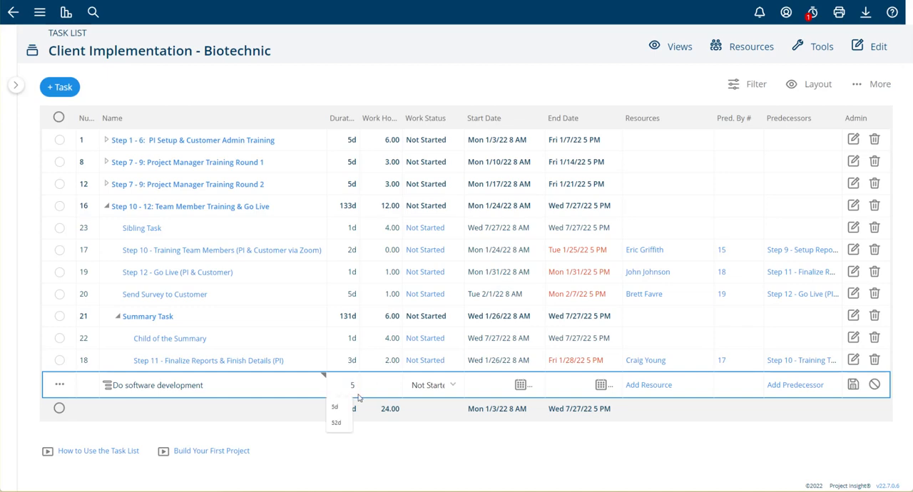
{"action": "key", "text": "Tab"}
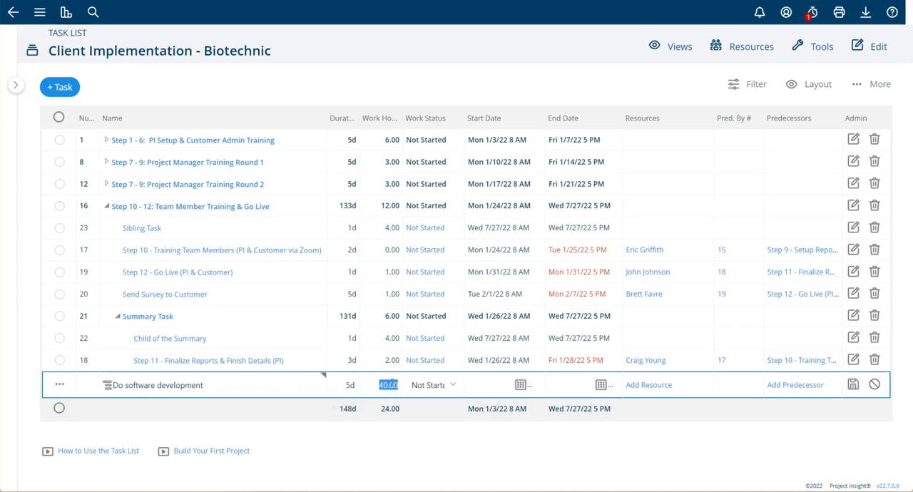
{"action": "left_click", "coordinate": [377, 385]}
{"action": "left_click_drag", "start_coordinate": [377, 385], "coordinate": [397, 385]}
{"action": "type", "text": "8"}
Assign a person from further down the resource list to the software development task and save it.
{"action": "left_click", "coordinate": [634, 393]}
{"action": "left_click", "coordinate": [403, 182]}
{"action": "scroll", "coordinate": [427, 249], "scroll_direction": "down", "scroll_amount": 4}
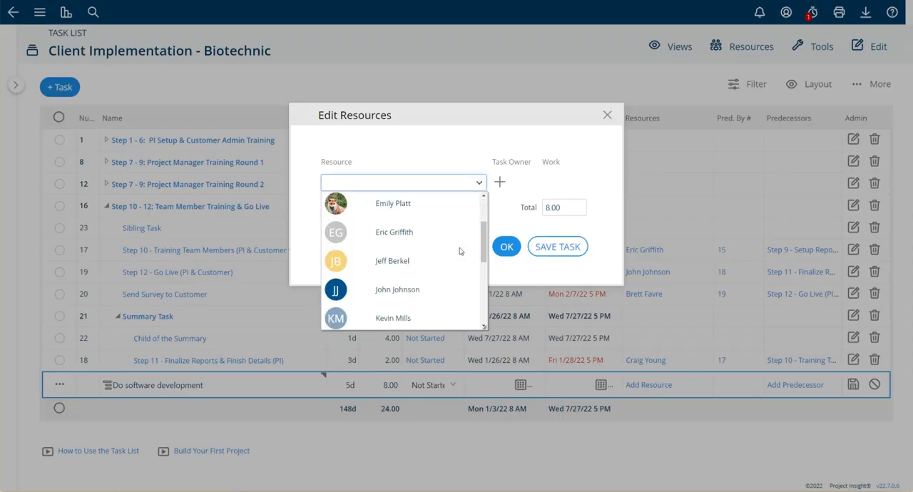
{"action": "scroll", "coordinate": [411, 250], "scroll_direction": "down", "scroll_amount": 3}
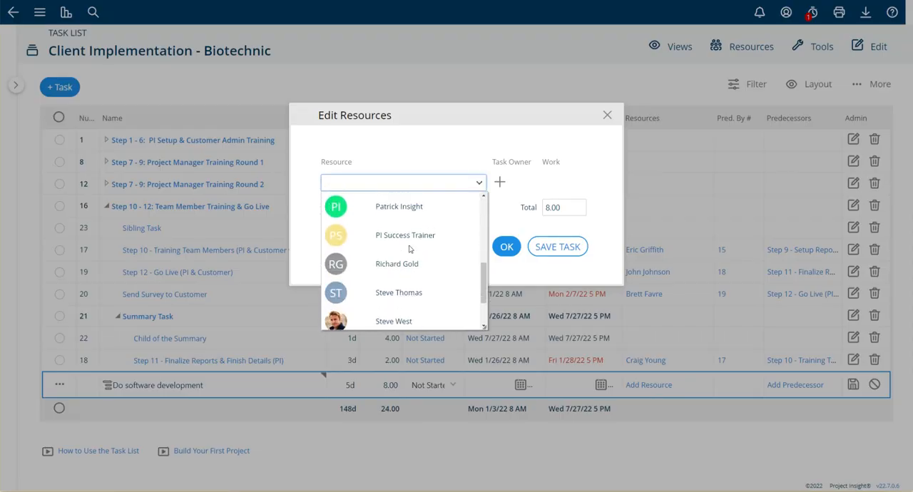
{"action": "left_click", "coordinate": [385, 320]}
{"action": "left_click", "coordinate": [521, 272]}
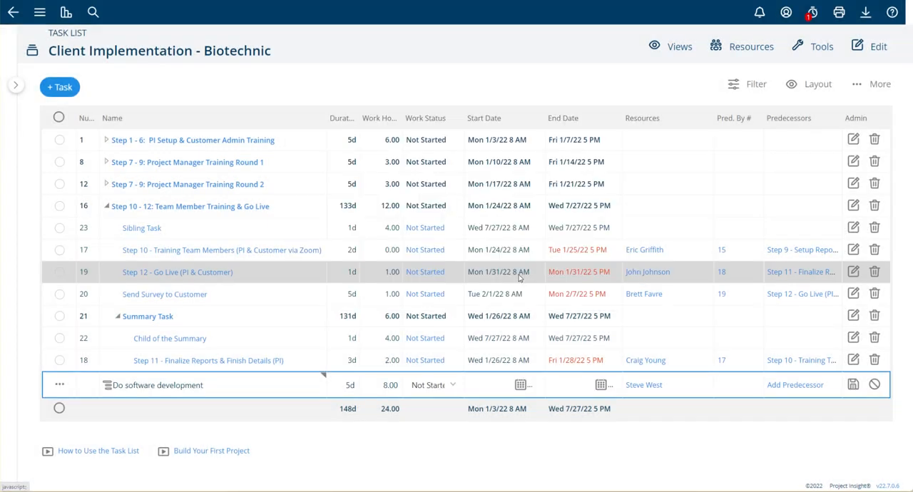
{"action": "left_click", "coordinate": [853, 385]}
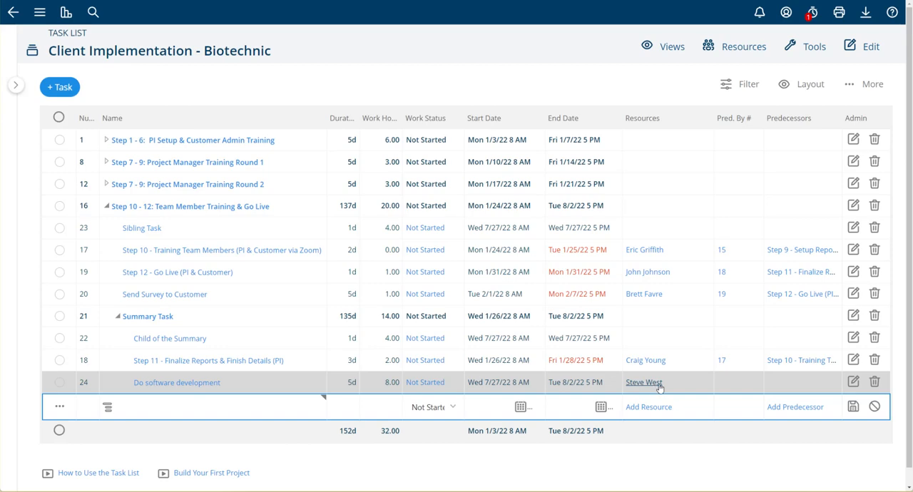
Set the software development task's duration to 10d and its work hours to 12, saving the changes.
{"action": "left_click", "coordinate": [340, 384]}
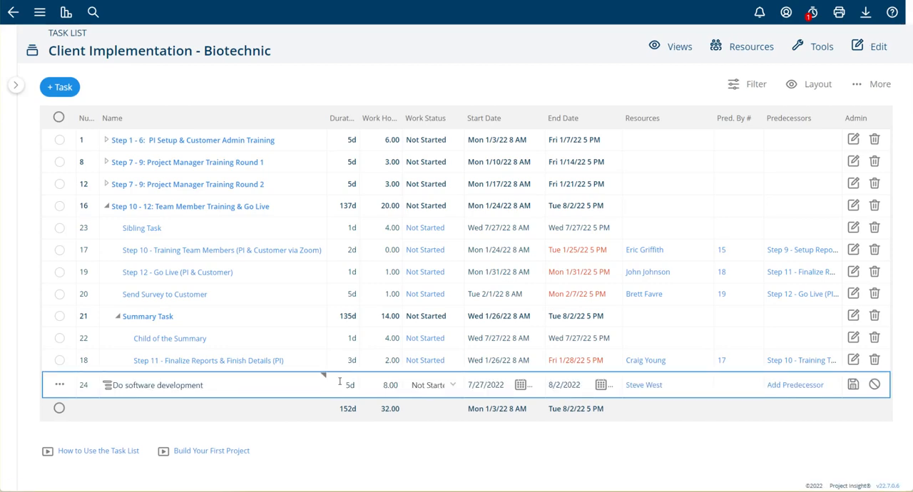
{"action": "type", "text": "10d"}
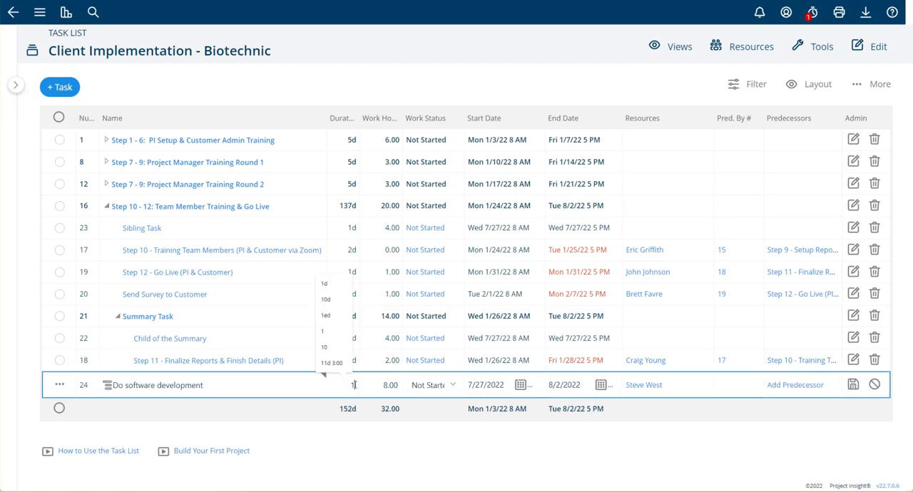
{"action": "left_click", "coordinate": [470, 389]}
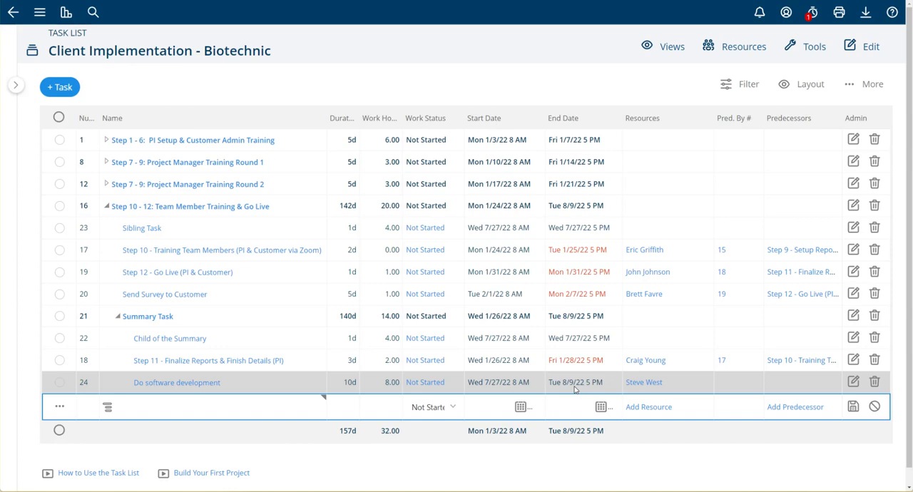
{"action": "left_click", "coordinate": [372, 384]}
{"action": "left_click", "coordinate": [378, 385]}
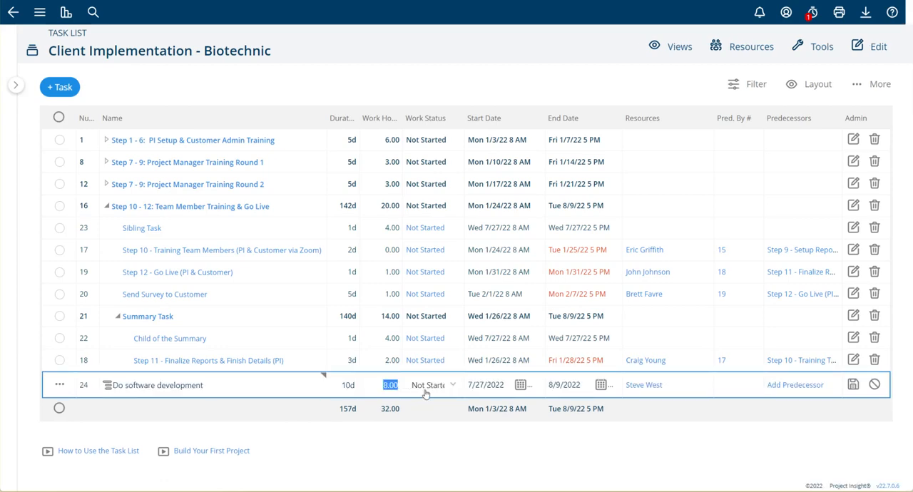
{"action": "type", "text": "12"}
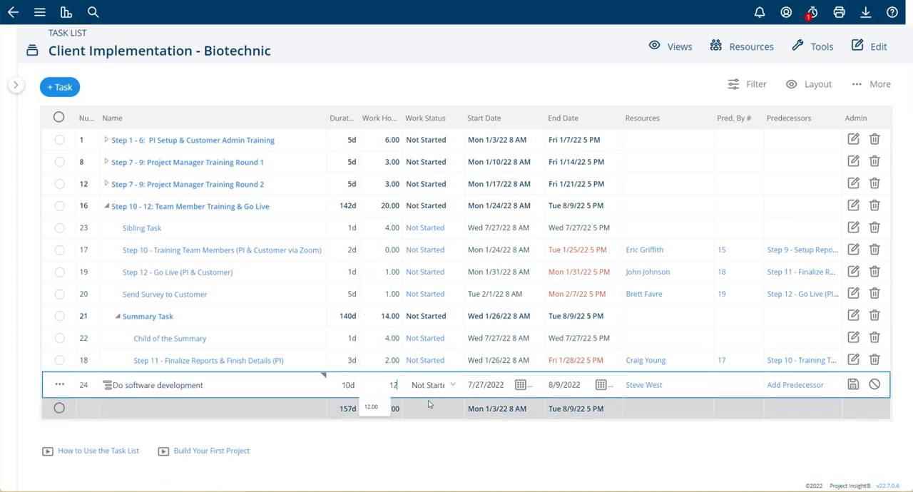
{"action": "left_click", "coordinate": [853, 384]}
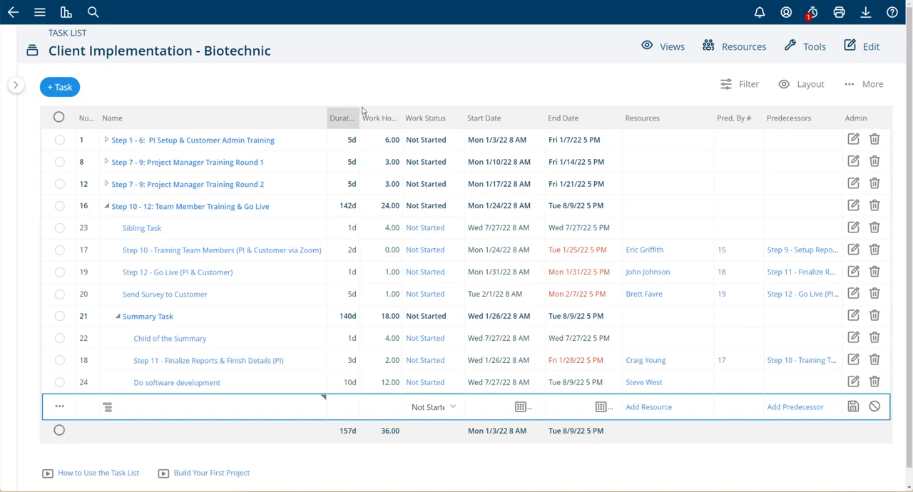
Remove the Work Status column and move the Resources column directly after the Name column.
{"action": "right_click", "coordinate": [452, 119]}
{"action": "left_click", "coordinate": [464, 144]}
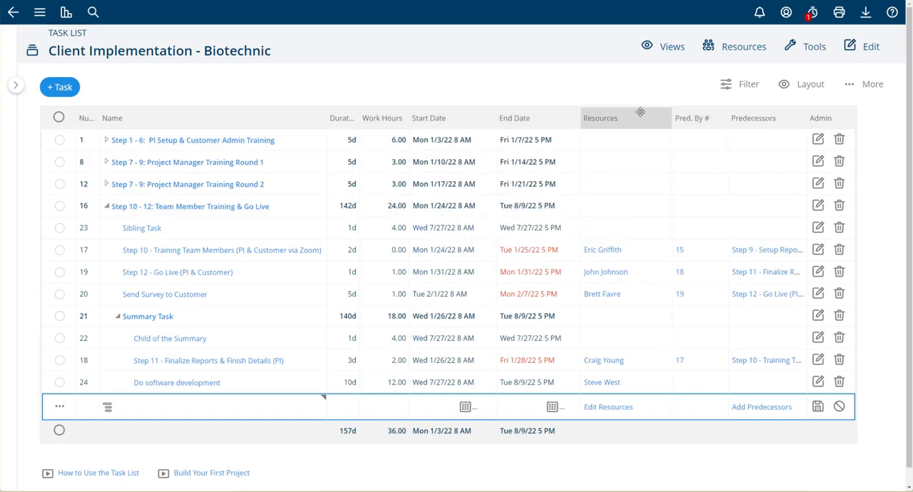
{"action": "left_click_drag", "start_coordinate": [641, 112], "coordinate": [400, 105]}
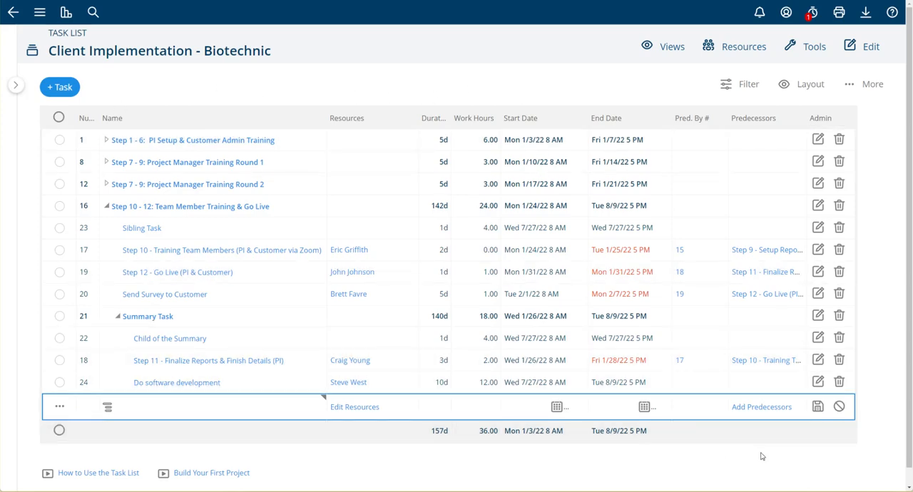
Save the current column arrangement as a layout named "My Favorite View".
{"action": "left_click", "coordinate": [811, 86]}
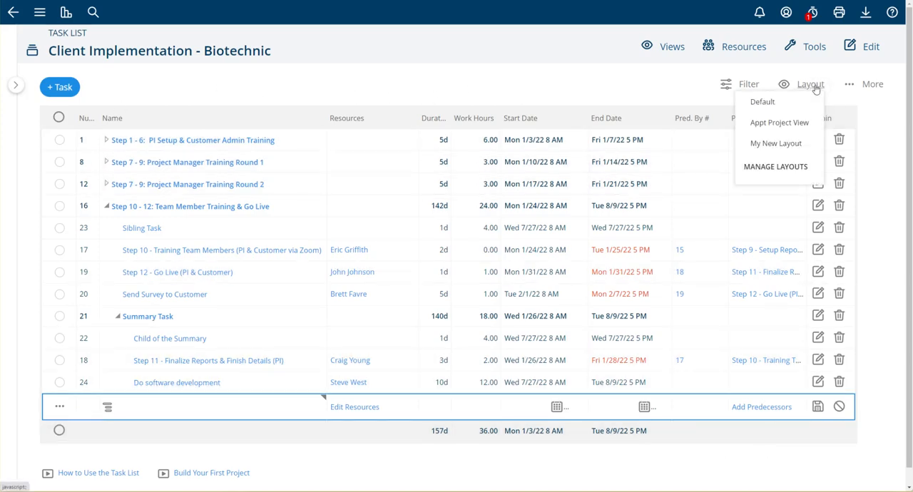
{"action": "left_click", "coordinate": [771, 168]}
{"action": "left_click", "coordinate": [338, 103]}
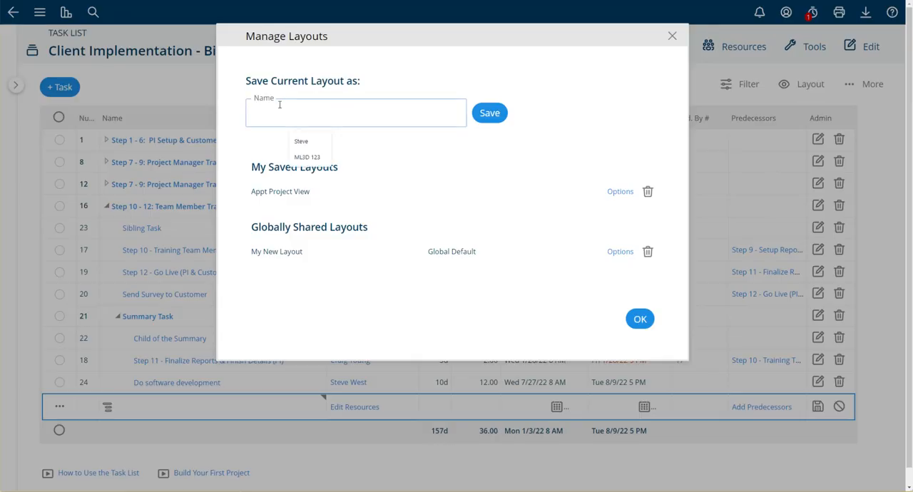
{"action": "type", "text": "My Favorite View"}
{"action": "left_click", "coordinate": [489, 112]}
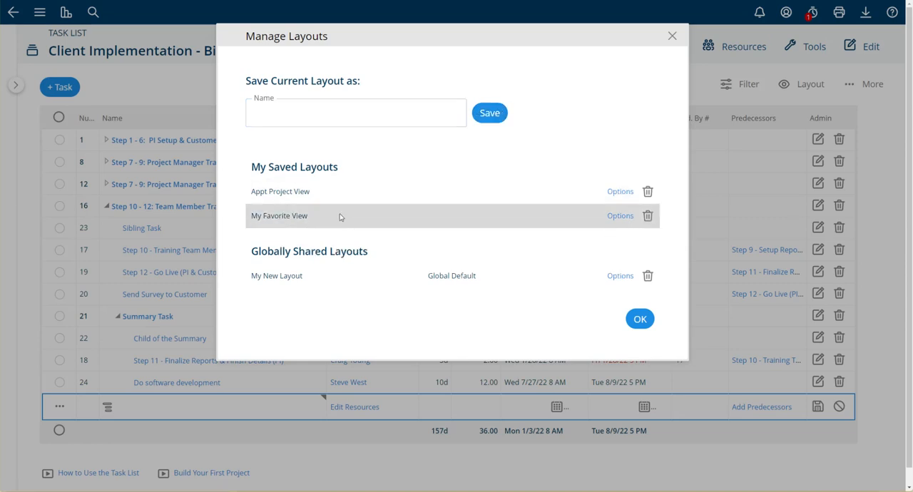
Make the My Favorite View layout the personal default and close the layout manager.
{"action": "left_click", "coordinate": [618, 215]}
{"action": "left_click", "coordinate": [380, 186]}
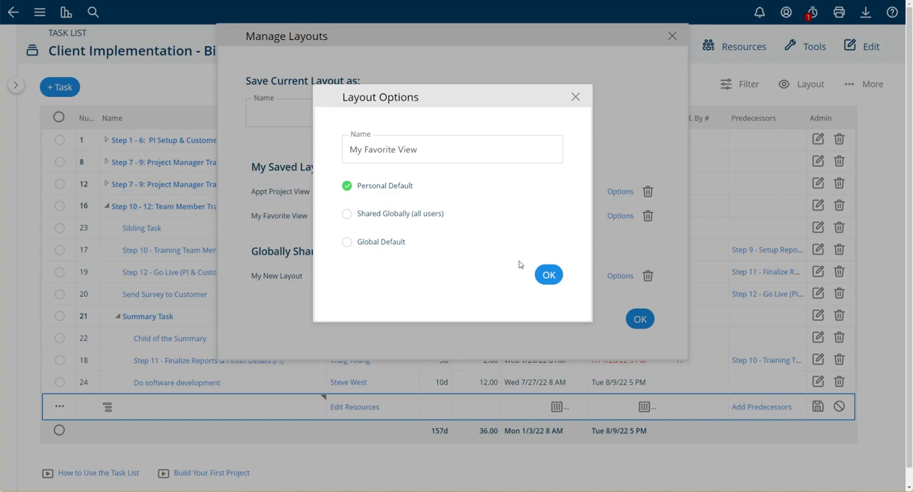
{"action": "left_click", "coordinate": [546, 276]}
{"action": "left_click", "coordinate": [641, 373]}
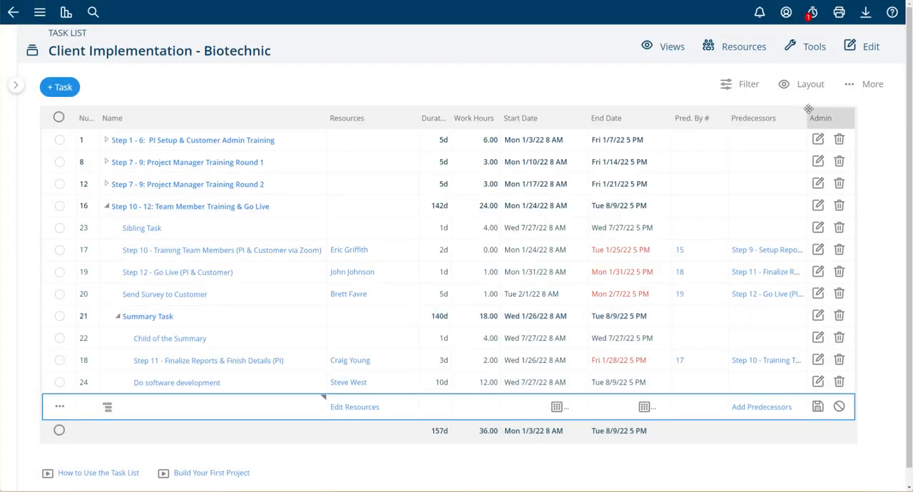
Switch the task list to the Default layout and back to My Favorite View.
{"action": "left_click", "coordinate": [809, 85]}
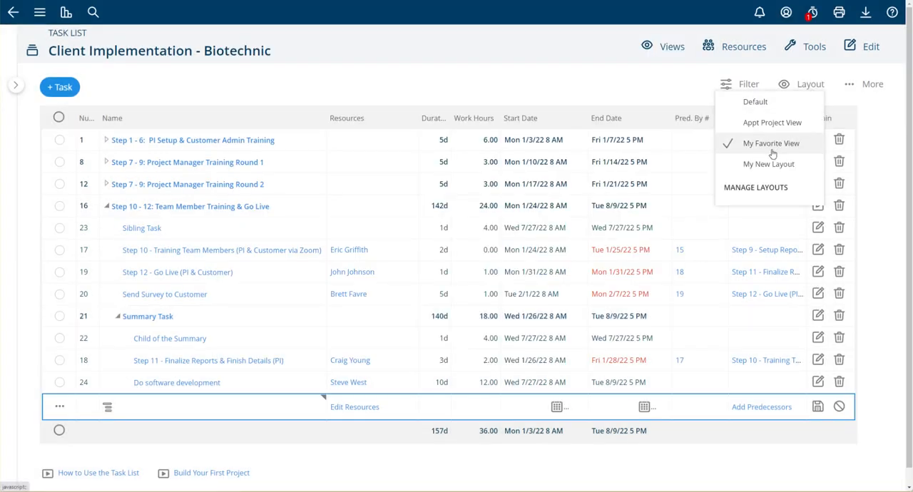
{"action": "left_click", "coordinate": [754, 102]}
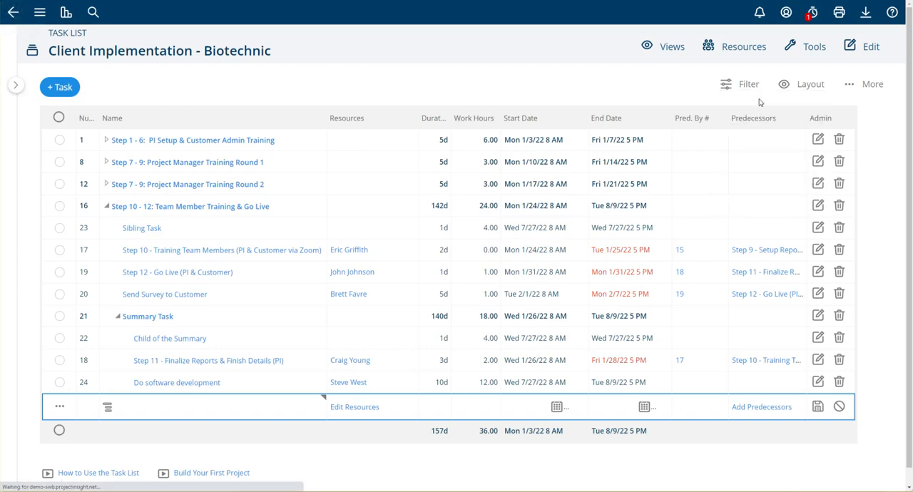
{"action": "left_click", "coordinate": [810, 85]}
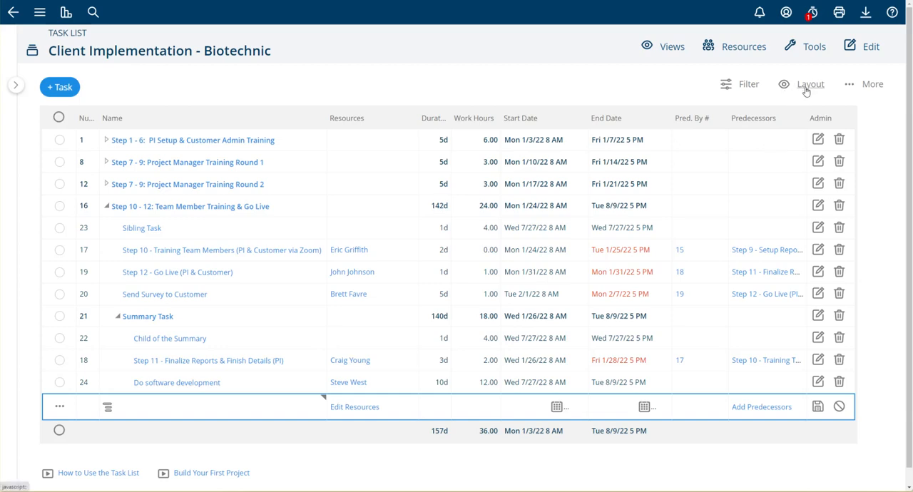
Filter the task list by Assigned To Me, switch to the Current Tasks filter, and clear the filters.
{"action": "left_click", "coordinate": [747, 85]}
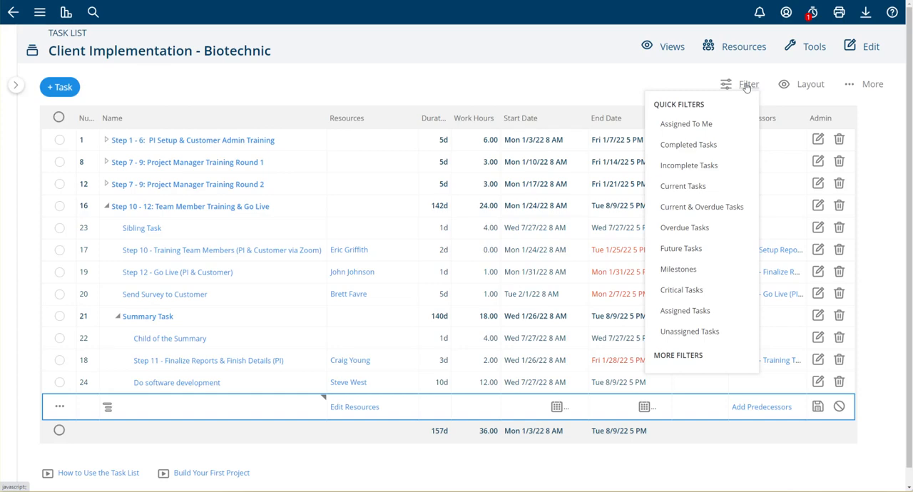
{"action": "left_click", "coordinate": [706, 124]}
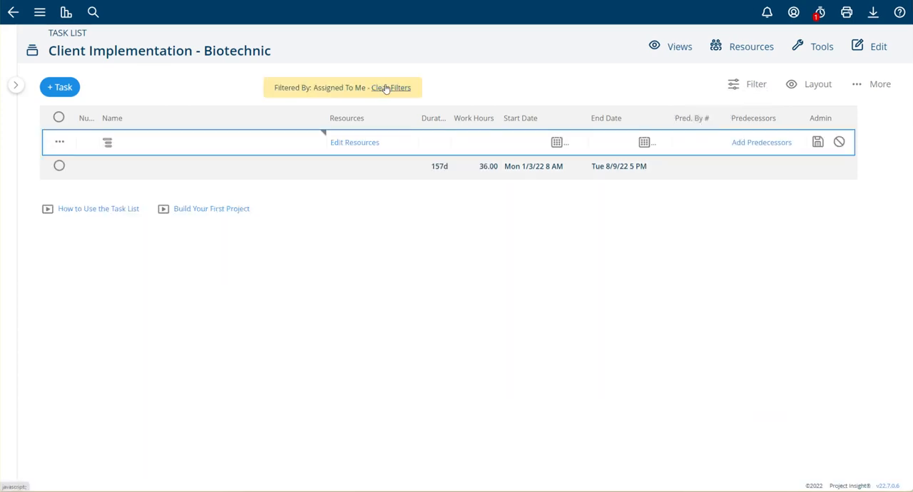
{"action": "left_click", "coordinate": [752, 84]}
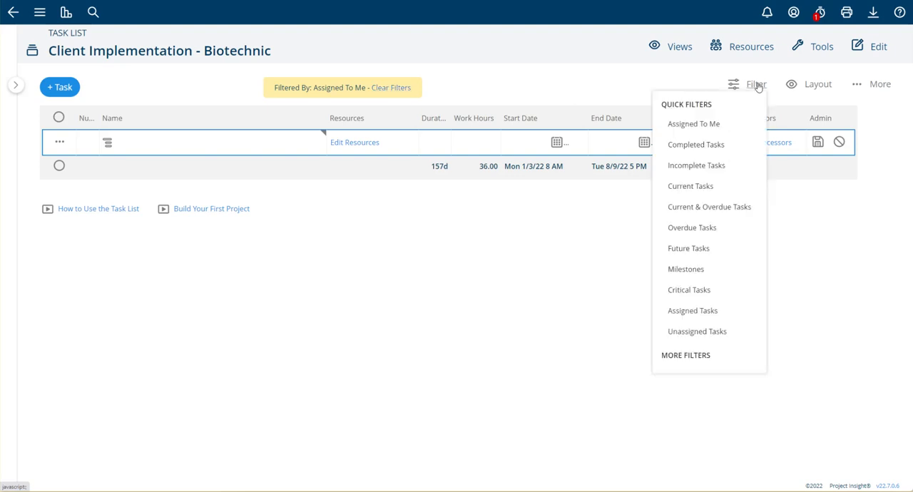
{"action": "left_click", "coordinate": [701, 186]}
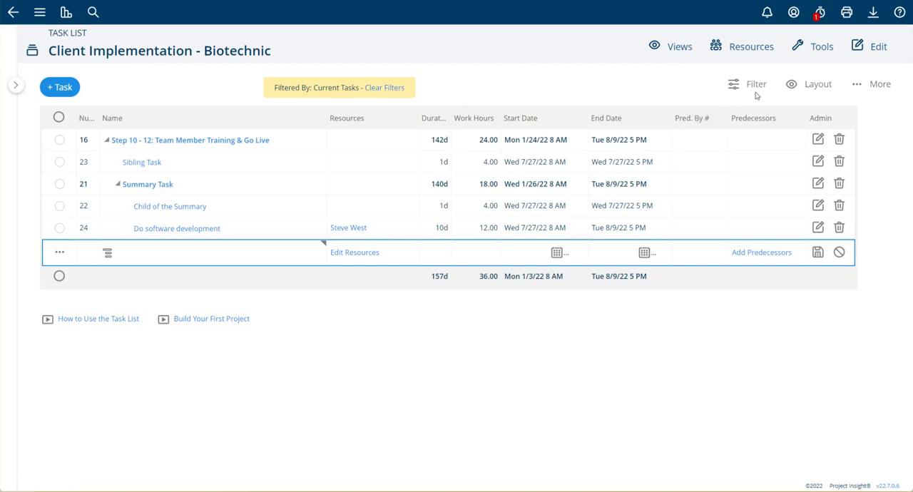
{"action": "left_click", "coordinate": [375, 88]}
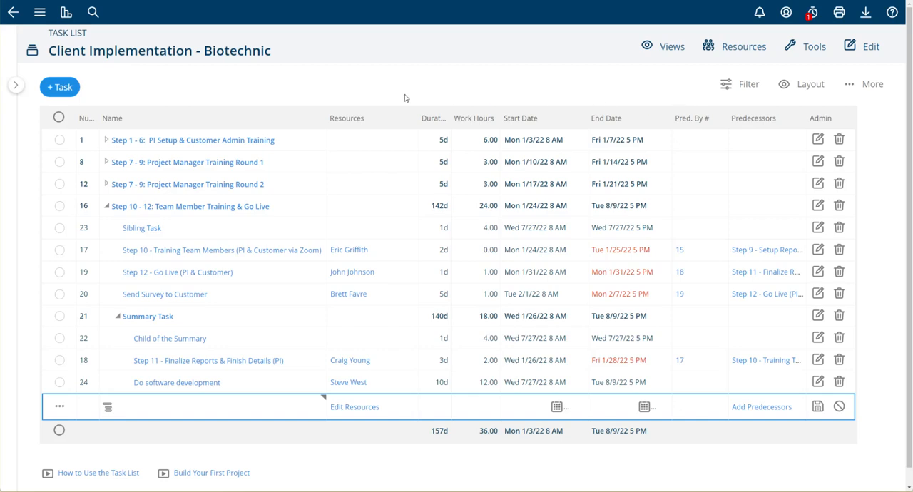
Try adding a task in-line, and examine the full task form before returning to the task list without saving.
{"action": "left_click", "coordinate": [61, 90]}
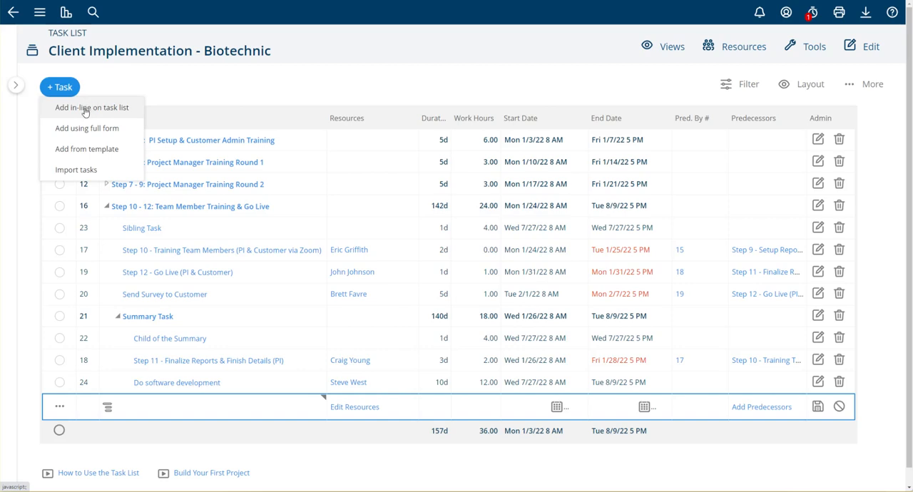
{"action": "left_click", "coordinate": [76, 109]}
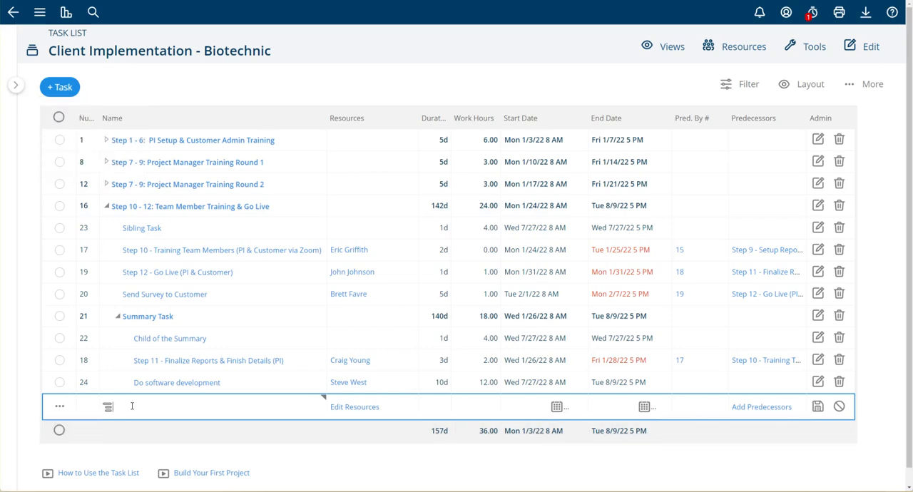
{"action": "left_click", "coordinate": [66, 88]}
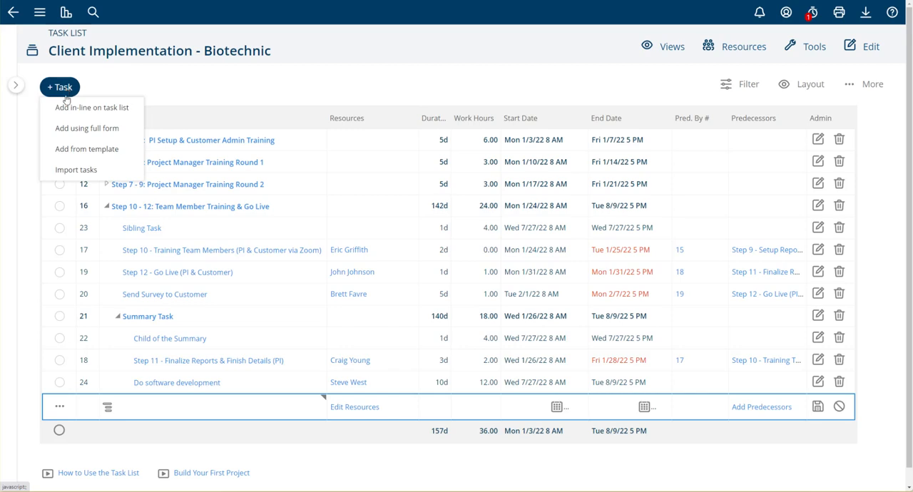
{"action": "left_click", "coordinate": [75, 129]}
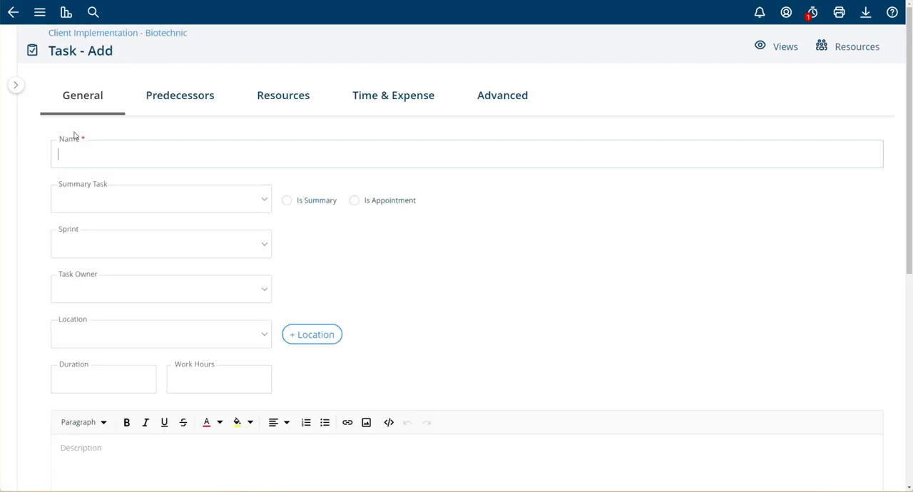
{"action": "scroll", "coordinate": [520, 309], "scroll_direction": "down", "scroll_amount": 5}
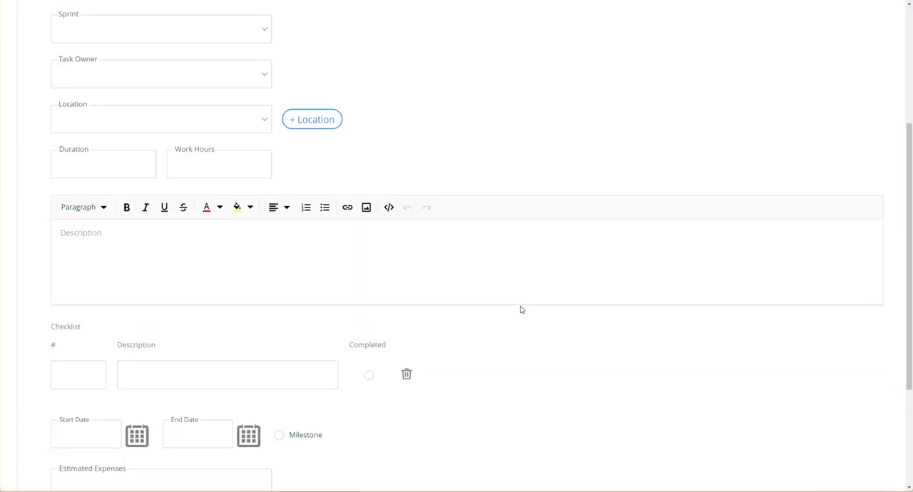
{"action": "scroll", "coordinate": [446, 240], "scroll_direction": "up", "scroll_amount": 4}
{"action": "scroll", "coordinate": [98, 81], "scroll_direction": "up", "scroll_amount": 1}
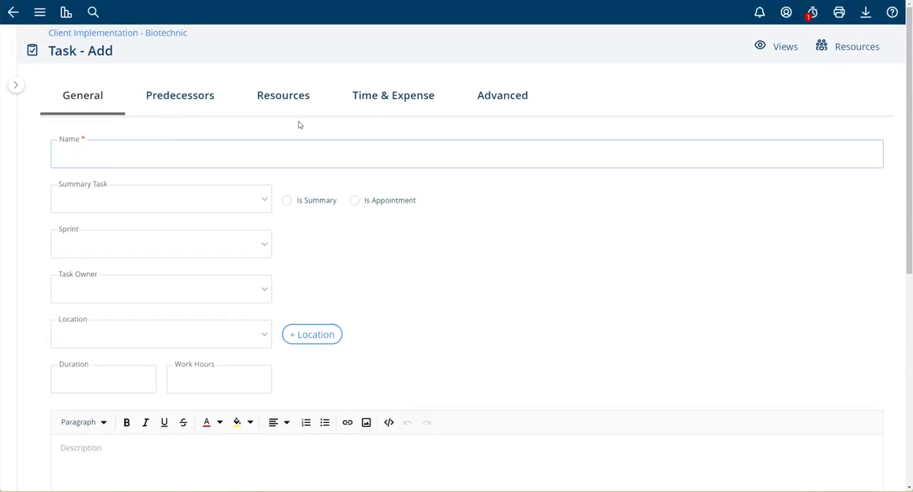
{"action": "left_click", "coordinate": [13, 15]}
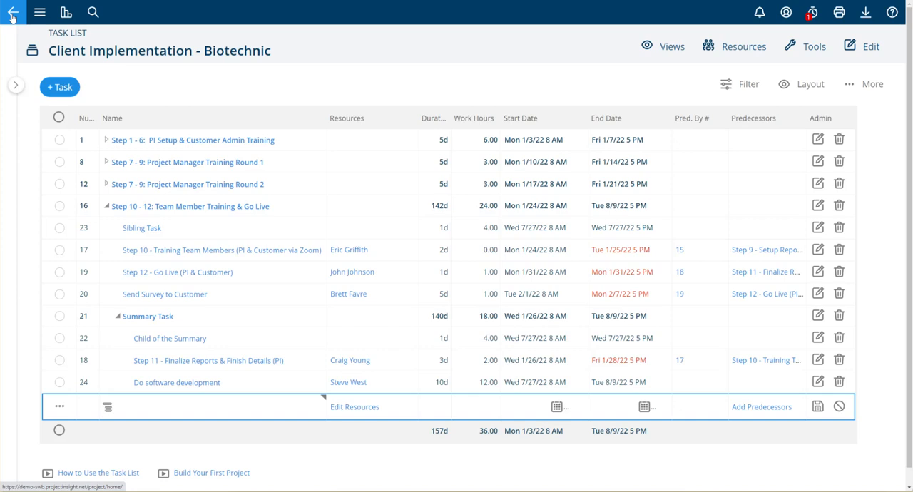
Start adding tasks from a template, choosing the IT Rollout template and its Execution task.
{"action": "left_click", "coordinate": [62, 87]}
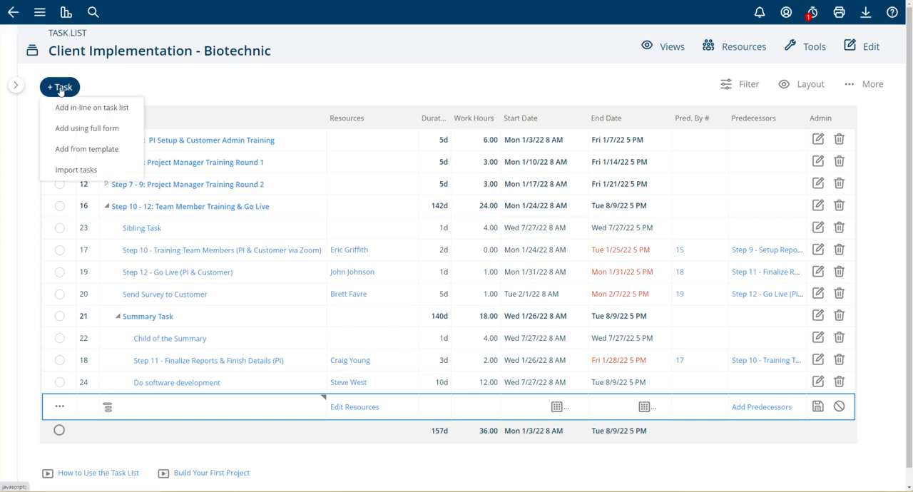
{"action": "left_click", "coordinate": [84, 150]}
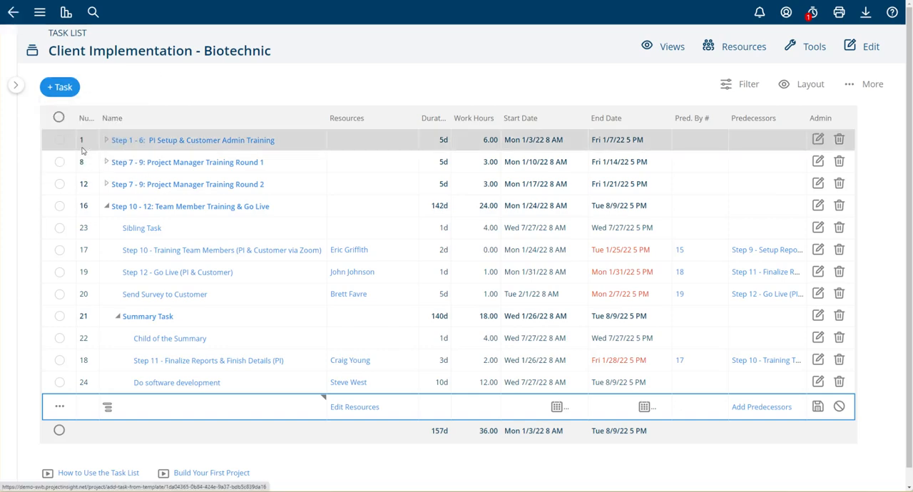
{"action": "left_click", "coordinate": [128, 105]}
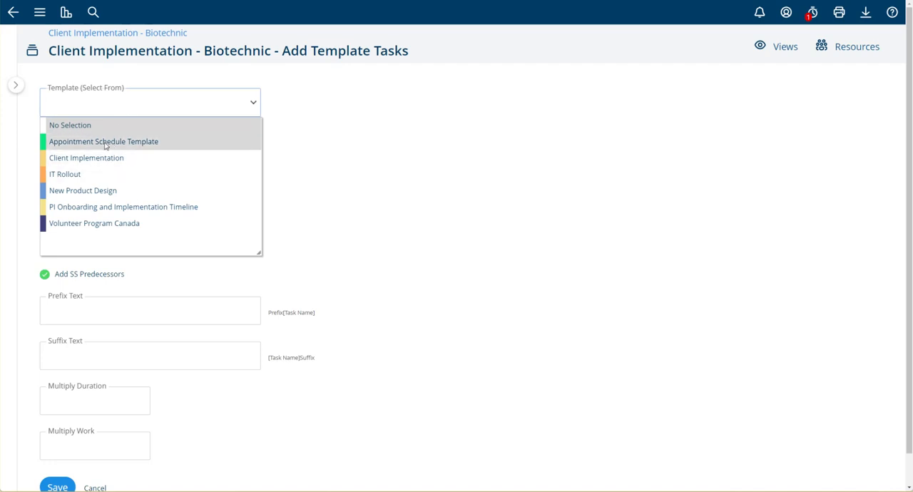
{"action": "left_click", "coordinate": [97, 172]}
{"action": "left_click", "coordinate": [90, 154]}
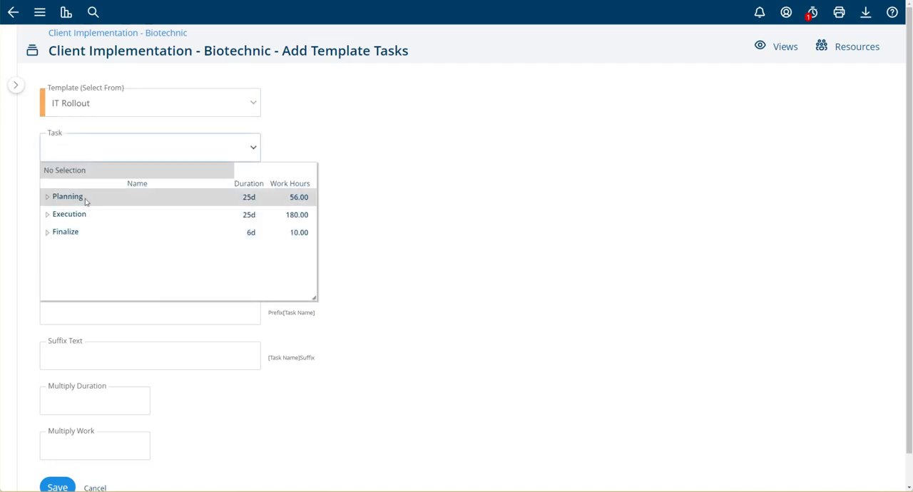
{"action": "left_click", "coordinate": [63, 215]}
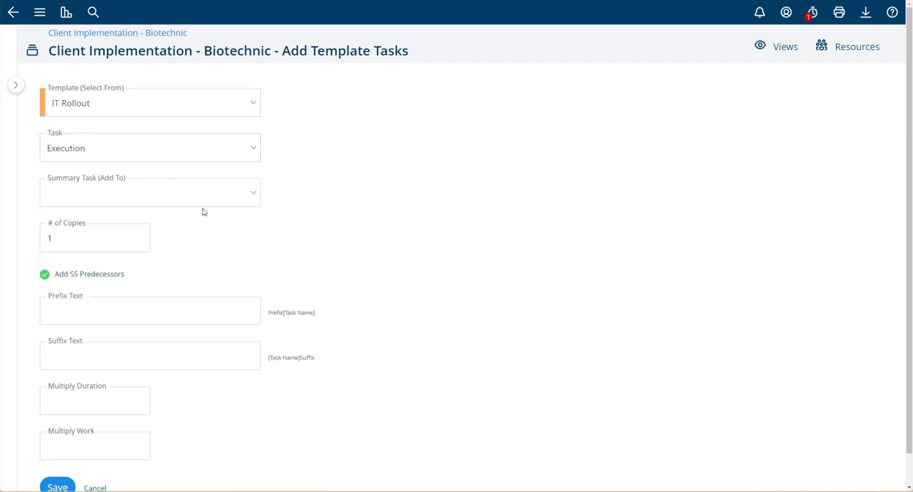
{"action": "scroll", "coordinate": [139, 219], "scroll_direction": "down", "scroll_amount": 1}
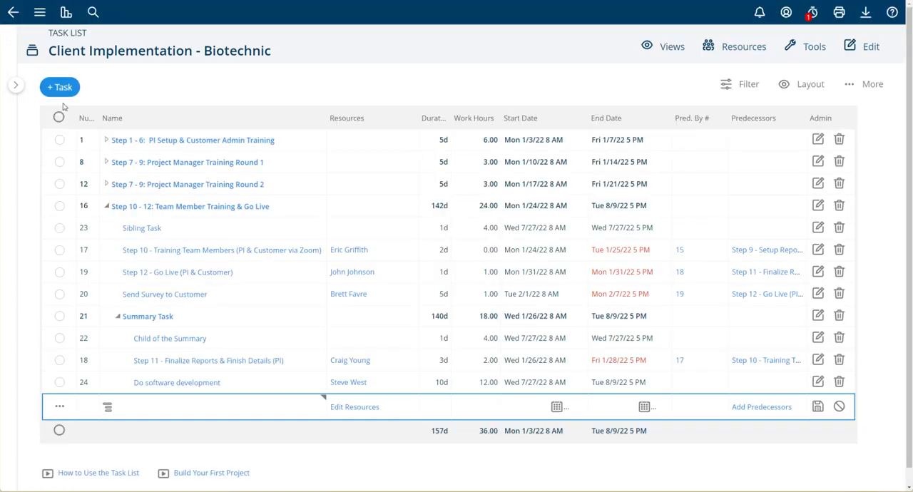
View the file types available for importing tasks and return to the task list.
{"action": "left_click", "coordinate": [67, 90]}
{"action": "left_click", "coordinate": [68, 173]}
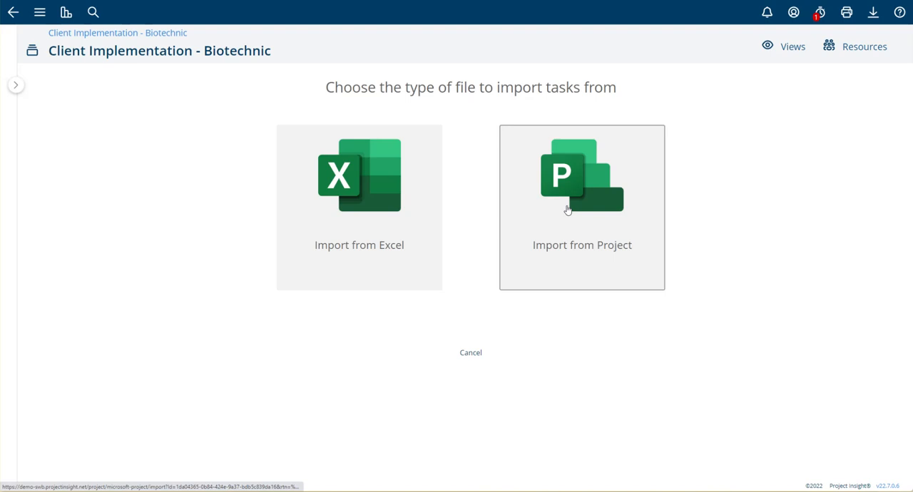
{"action": "left_click", "coordinate": [14, 13]}
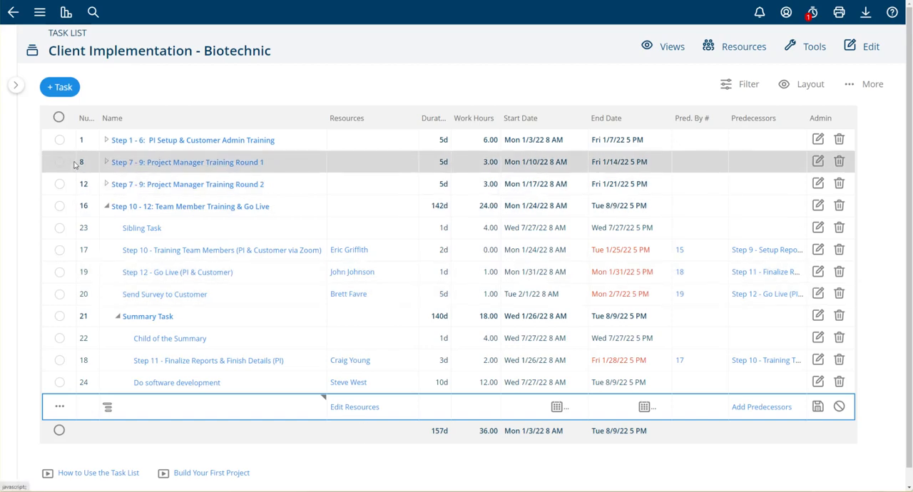
Expand Step 7 - 9: Project Manager Training Round 1 and check tasks 9, 10, 11, 23 and 17.
{"action": "left_click", "coordinate": [106, 162]}
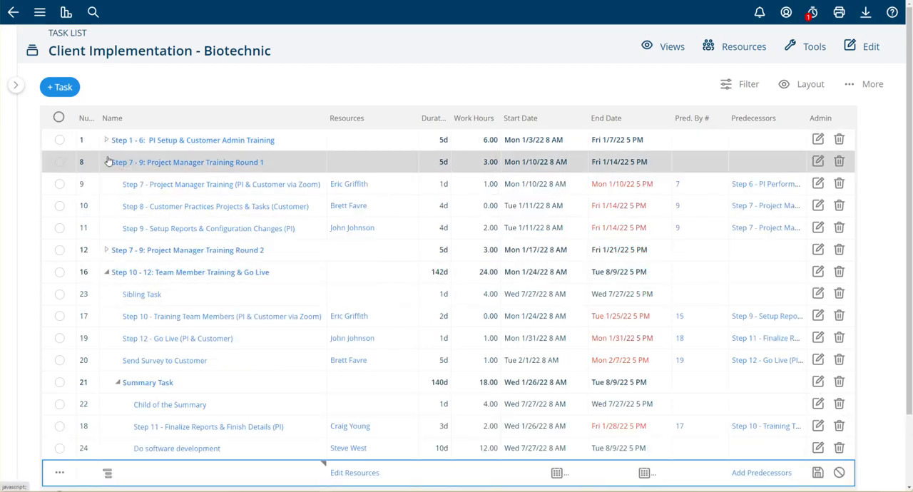
{"action": "left_click", "coordinate": [59, 184]}
{"action": "left_click", "coordinate": [59, 209]}
{"action": "left_click", "coordinate": [59, 228]}
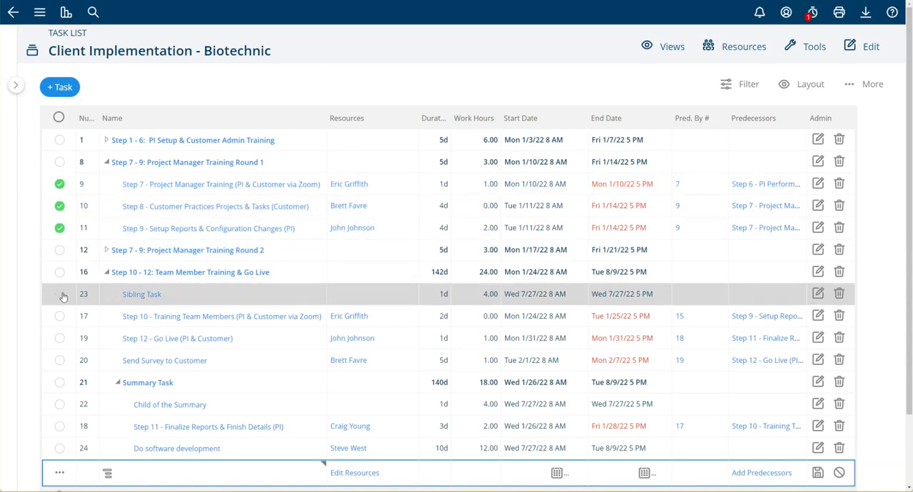
{"action": "left_click", "coordinate": [59, 316]}
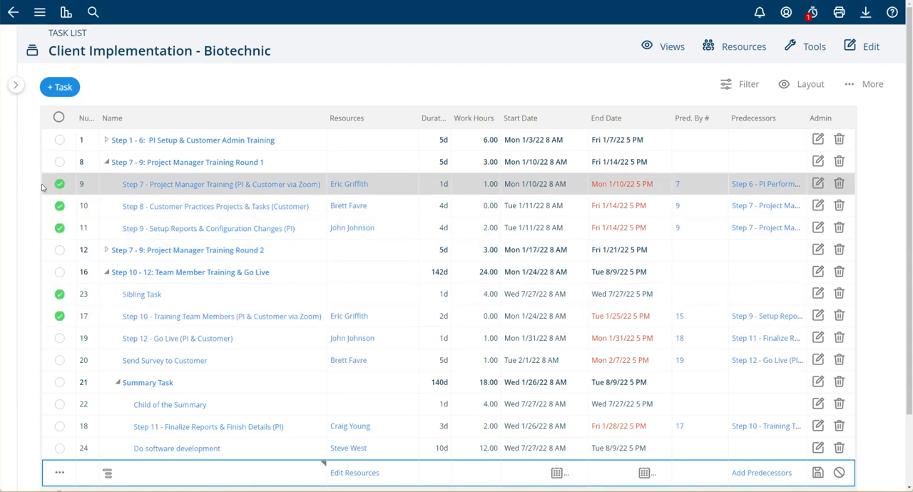
Check all tasks in the list and uncheck them all again.
{"action": "left_click", "coordinate": [59, 117]}
{"action": "left_click", "coordinate": [79, 191]}
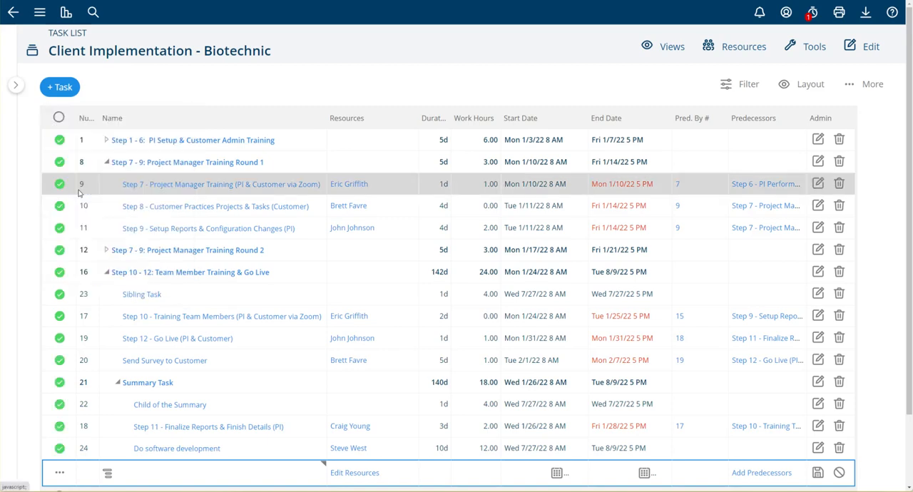
{"action": "left_click", "coordinate": [58, 116]}
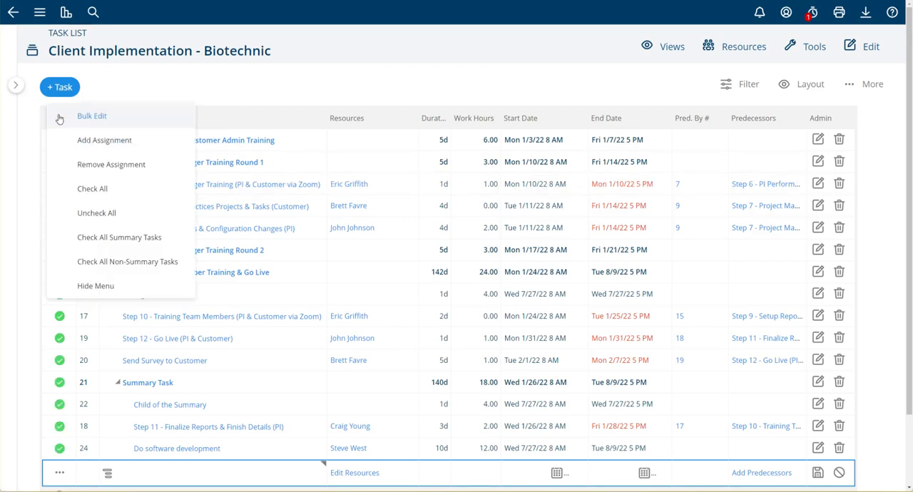
{"action": "left_click", "coordinate": [103, 261]}
{"action": "left_click", "coordinate": [58, 117]}
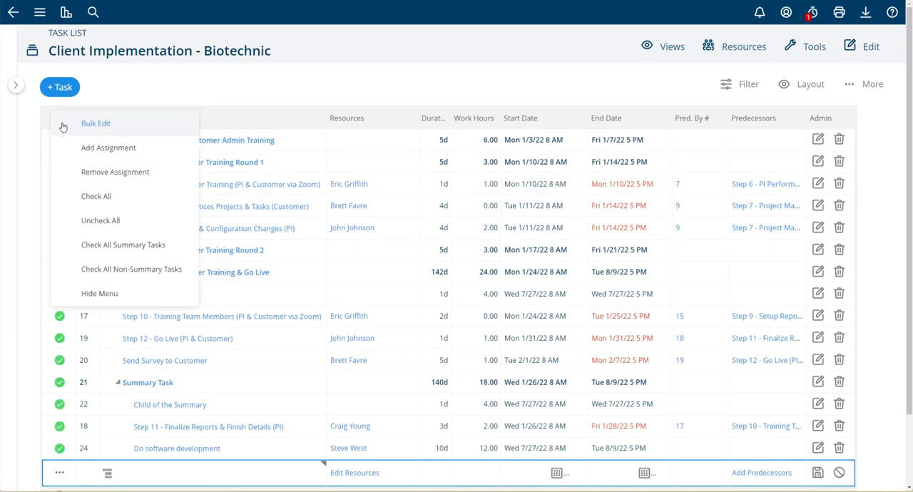
{"action": "left_click", "coordinate": [96, 220]}
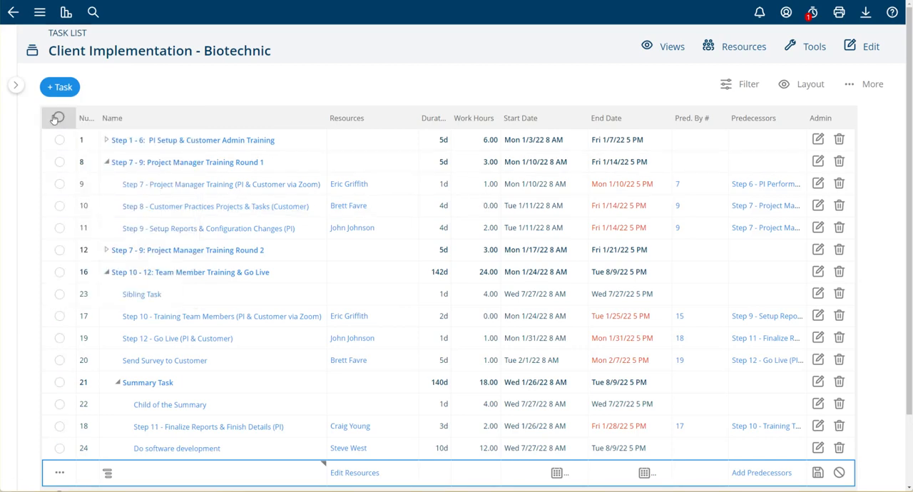
Check all non-summary tasks and open Bulk Edit for them.
{"action": "left_click", "coordinate": [57, 116]}
{"action": "left_click", "coordinate": [178, 265]}
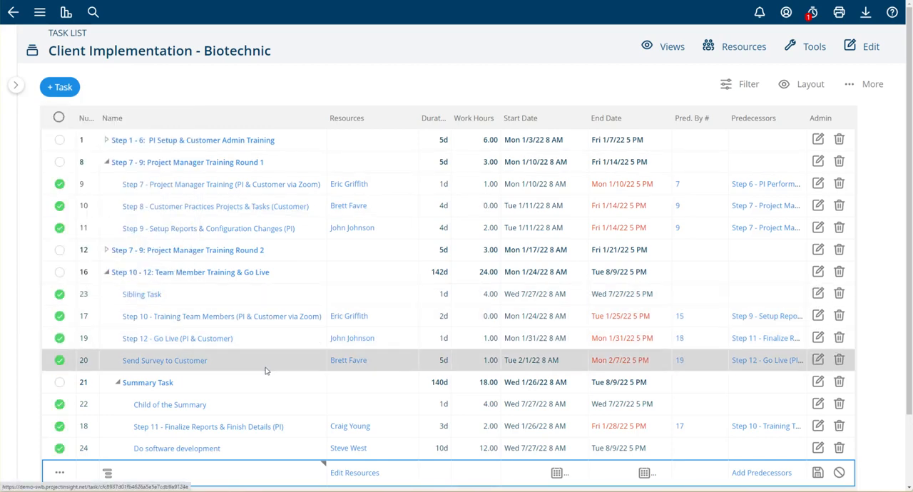
{"action": "right_click", "coordinate": [76, 186]}
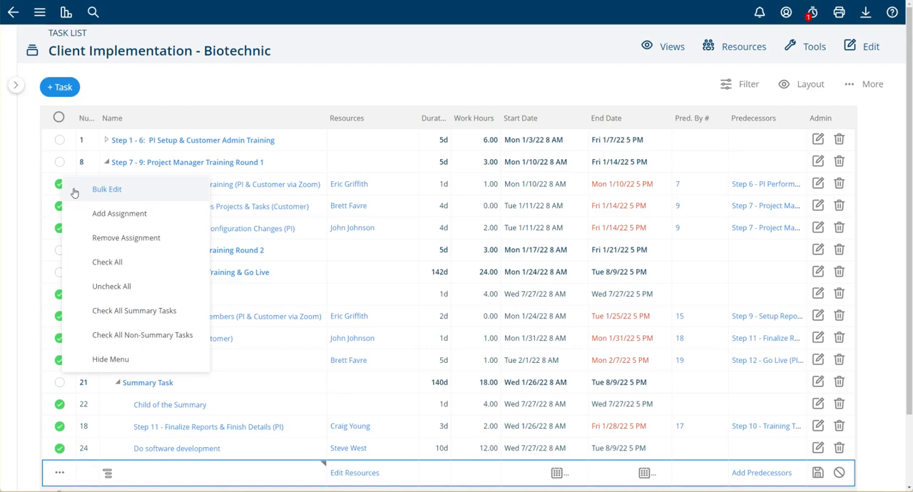
{"action": "left_click", "coordinate": [105, 188]}
Examine the fields offered for bulk editing, including duration, dates, constraint type, predecessors, task owner and task color.
{"action": "left_click", "coordinate": [227, 136]}
{"action": "left_click", "coordinate": [492, 181]}
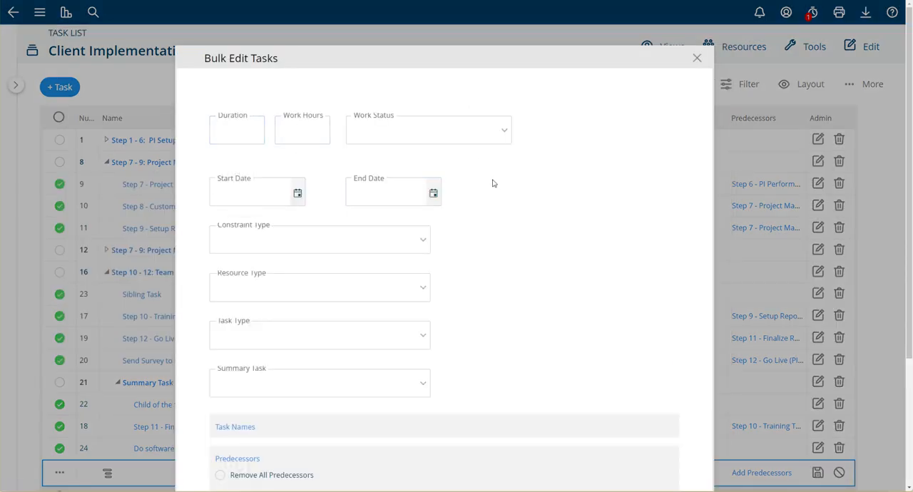
{"action": "scroll", "coordinate": [401, 371], "scroll_direction": "down", "scroll_amount": 3}
{"action": "left_click", "coordinate": [281, 354]}
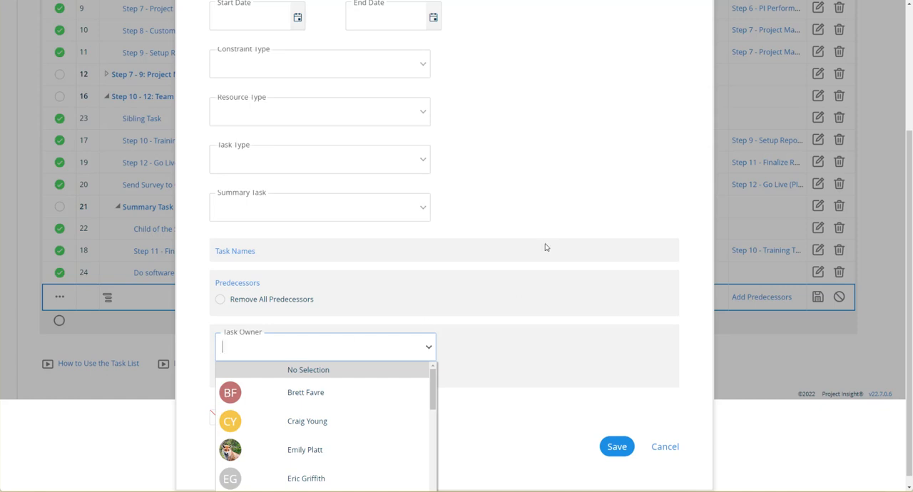
{"action": "scroll", "coordinate": [549, 224], "scroll_direction": "up", "scroll_amount": 5}
{"action": "scroll", "coordinate": [553, 226], "scroll_direction": "down", "scroll_amount": 2}
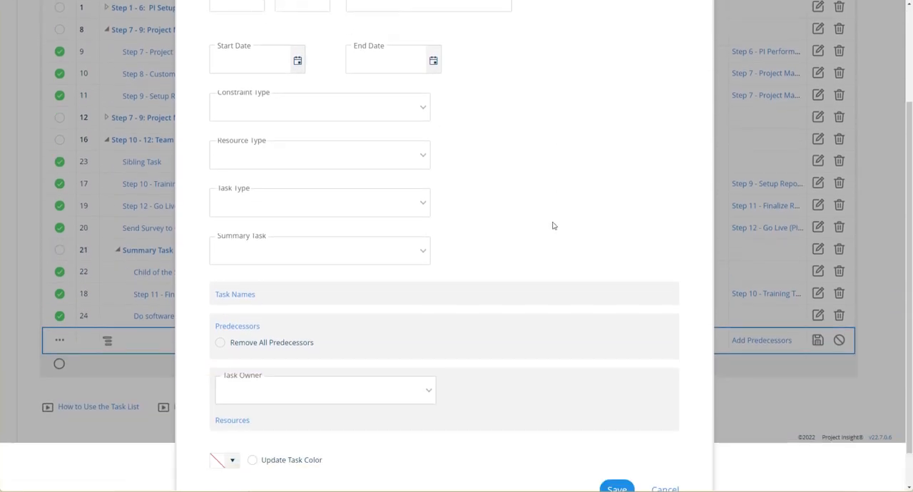
{"action": "scroll", "coordinate": [553, 225], "scroll_direction": "down", "scroll_amount": 1}
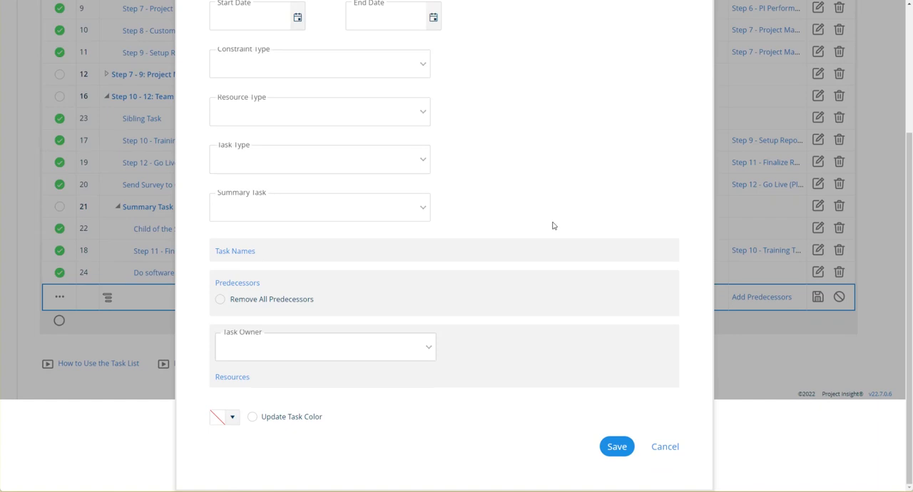
{"action": "scroll", "coordinate": [552, 224], "scroll_direction": "up", "scroll_amount": 4}
{"action": "scroll", "coordinate": [485, 385], "scroll_direction": "down", "scroll_amount": 4}
Choose a task owner for the checked tasks in the bulk edit form.
{"action": "left_click", "coordinate": [324, 338]}
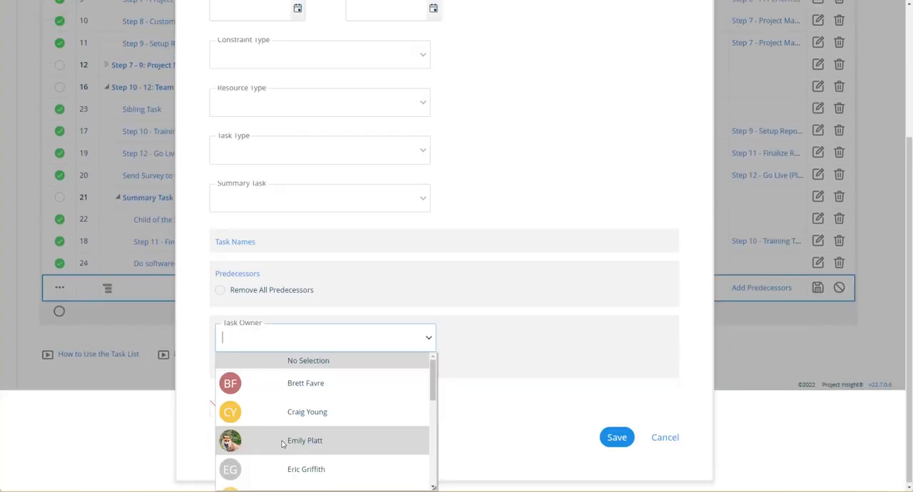
{"action": "scroll", "coordinate": [336, 430], "scroll_direction": "down", "scroll_amount": 1}
{"action": "left_click", "coordinate": [303, 431]}
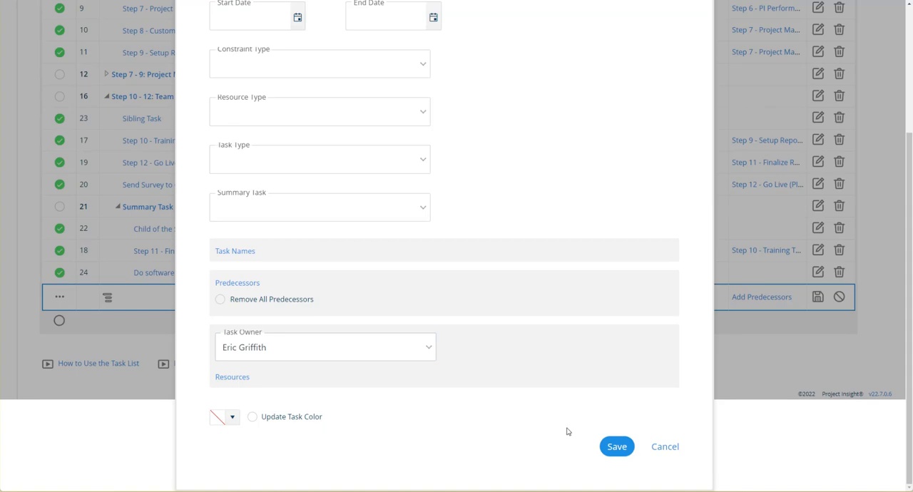
Save the bulk edit and apply the chosen task owner to all the checked tasks.
{"action": "scroll", "coordinate": [567, 428], "scroll_direction": "up", "scroll_amount": 2}
{"action": "scroll", "coordinate": [567, 428], "scroll_direction": "down", "scroll_amount": 1}
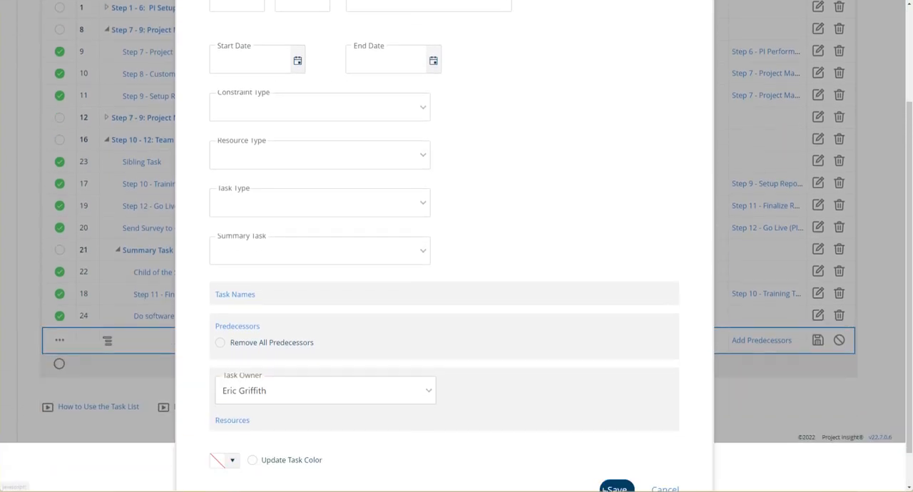
{"action": "left_click", "coordinate": [609, 485]}
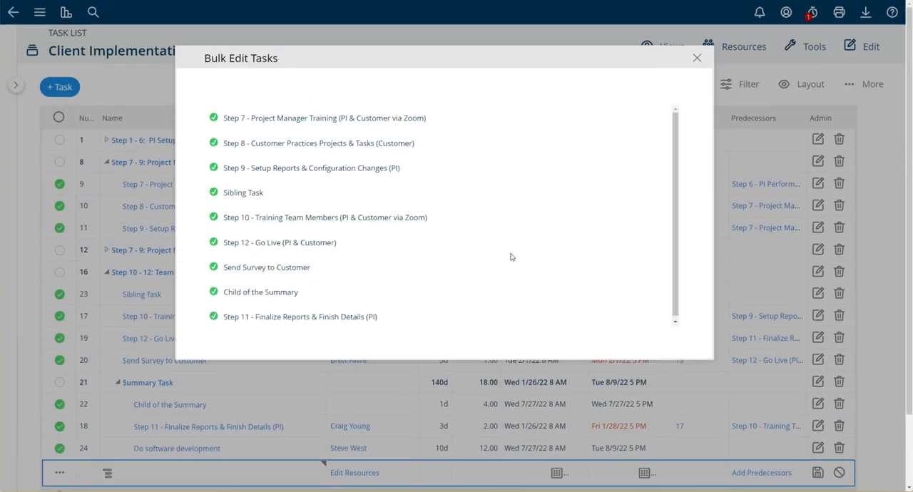
{"action": "left_click", "coordinate": [640, 341]}
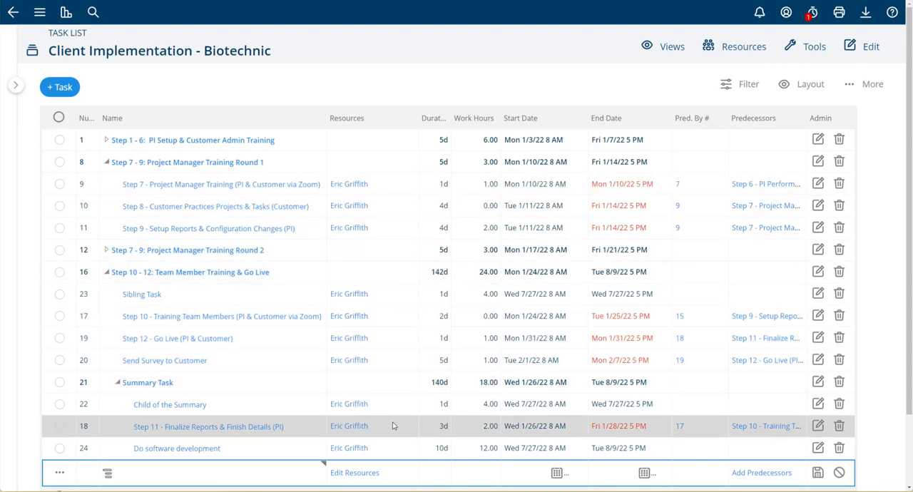
Review the resources across the task list and the bulk actions offered, including adding and removing assignments.
{"action": "scroll", "coordinate": [405, 377], "scroll_direction": "down", "scroll_amount": 2}
{"action": "scroll", "coordinate": [404, 377], "scroll_direction": "up", "scroll_amount": 2}
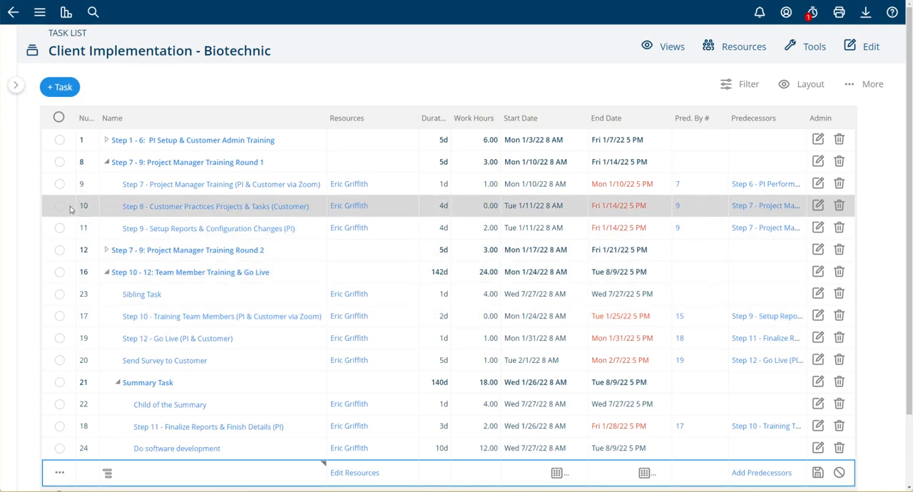
{"action": "left_click", "coordinate": [58, 119]}
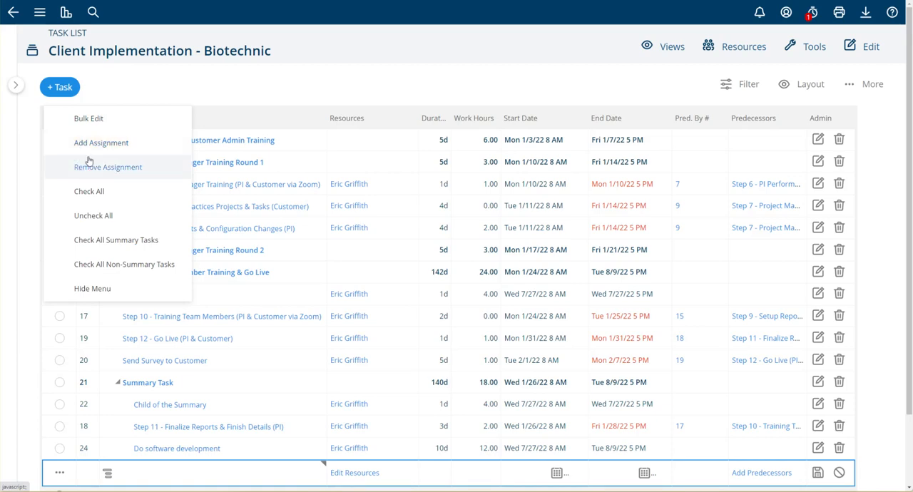
{"action": "left_click", "coordinate": [314, 93]}
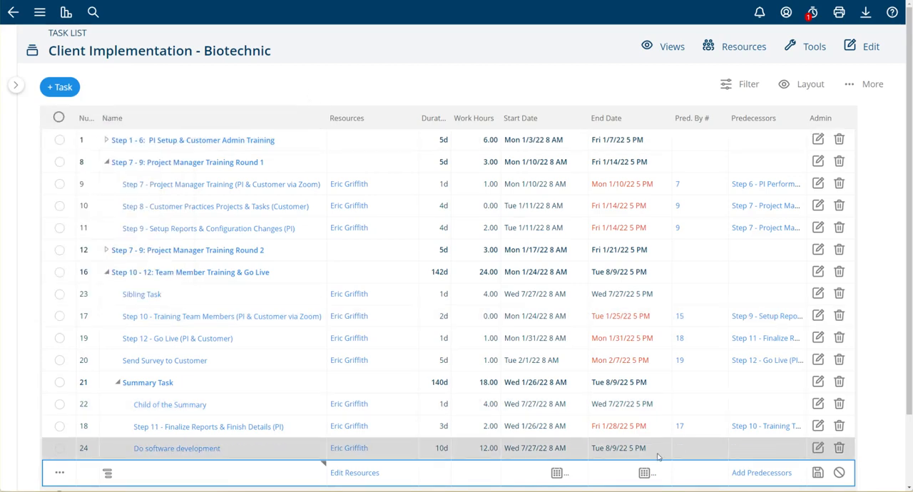
Name the new task in the blank row at the end of the list "Add a successor task".
{"action": "scroll", "coordinate": [303, 230], "scroll_direction": "down", "scroll_amount": 2}
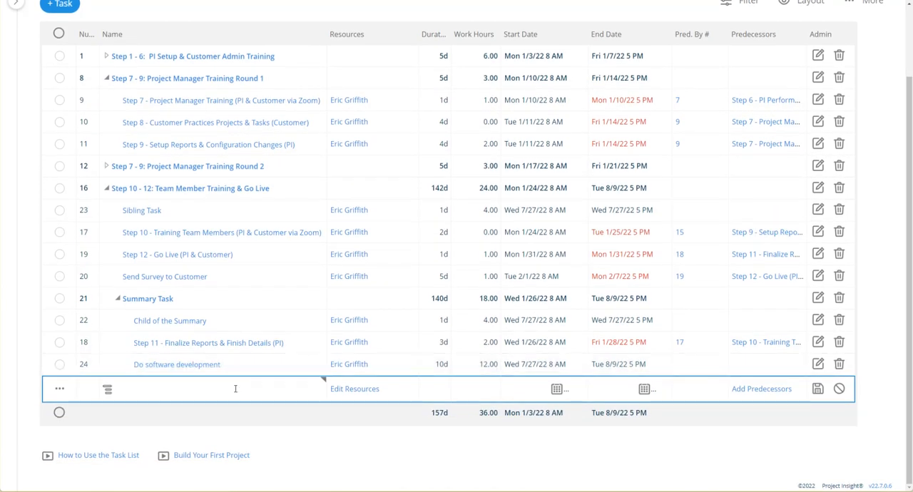
{"action": "left_click", "coordinate": [235, 389]}
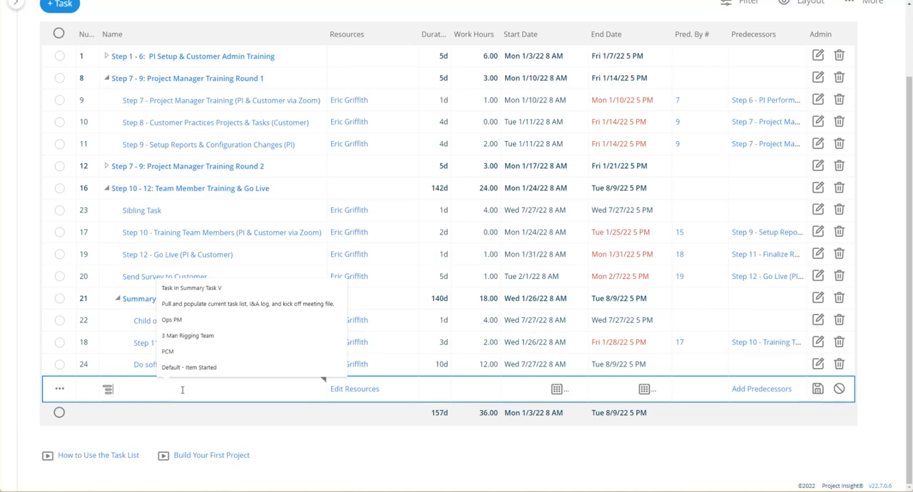
{"action": "type", "text": "Add a successor"}
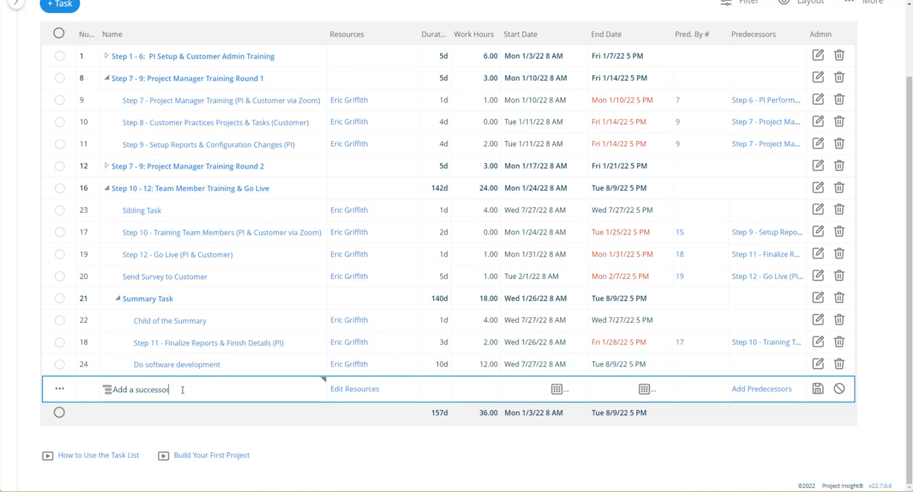
Add "Do software development" as a Finish-to-Start predecessor of the new task and save the task.
{"action": "left_click", "coordinate": [679, 385]}
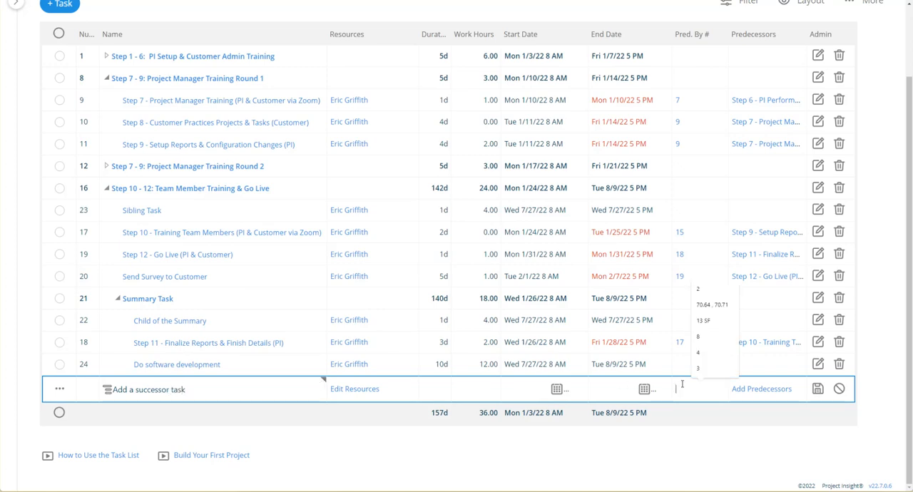
{"action": "left_click", "coordinate": [757, 390]}
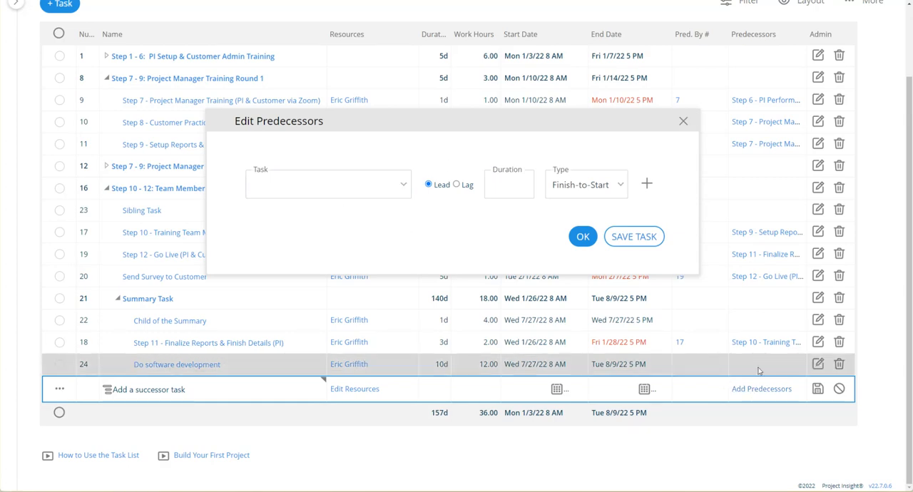
{"action": "left_click", "coordinate": [349, 182]}
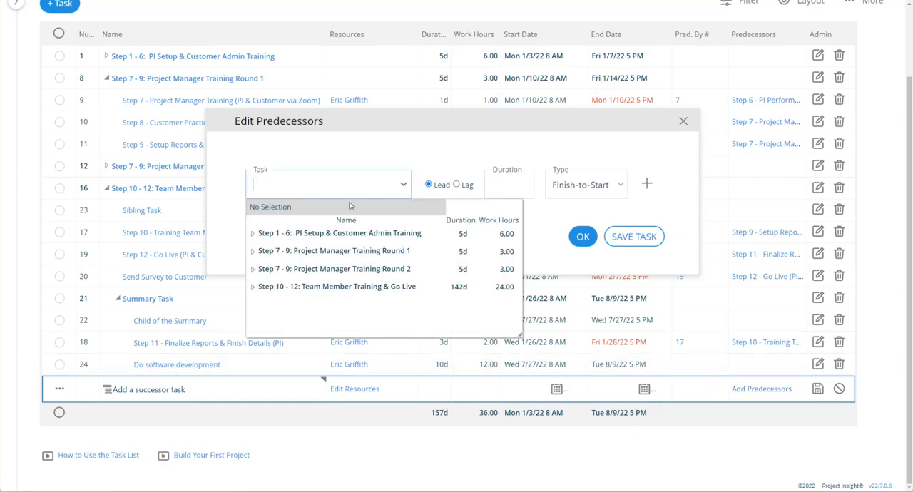
{"action": "left_click", "coordinate": [253, 287]}
{"action": "scroll", "coordinate": [271, 296], "scroll_direction": "down", "scroll_amount": 2}
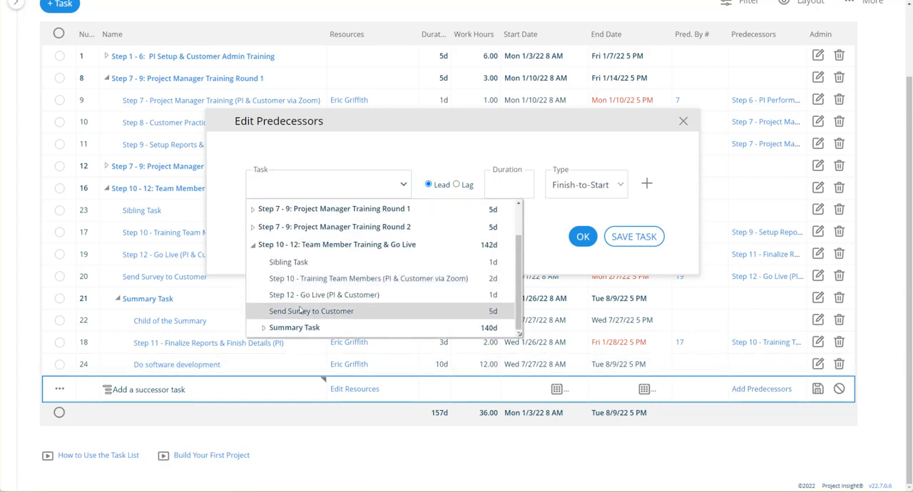
{"action": "left_click", "coordinate": [263, 327]}
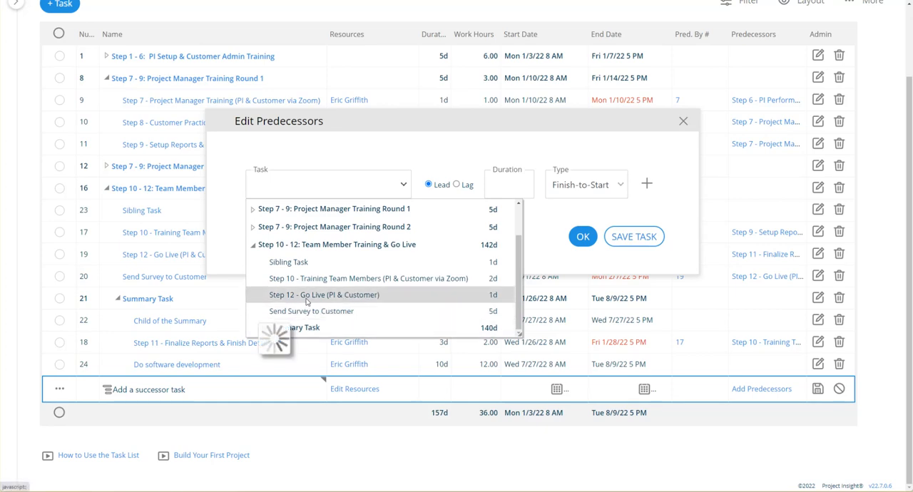
{"action": "scroll", "coordinate": [357, 303], "scroll_direction": "down", "scroll_amount": 2}
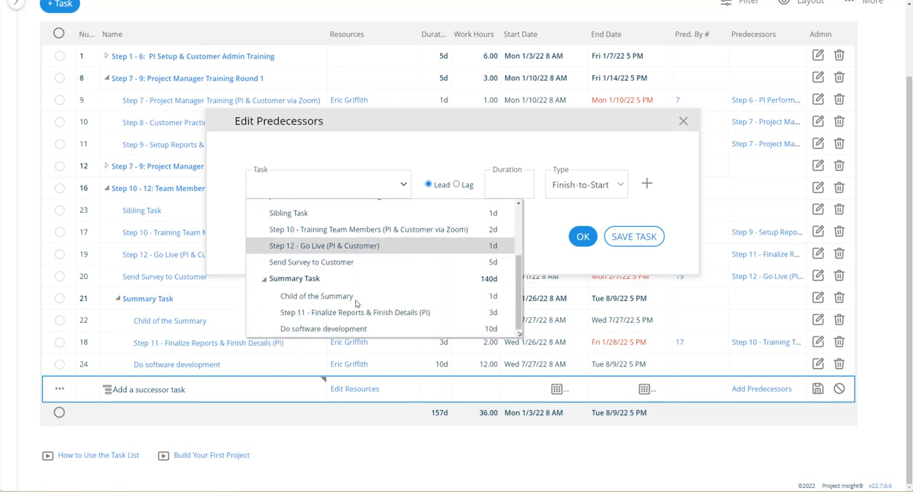
{"action": "left_click", "coordinate": [301, 330]}
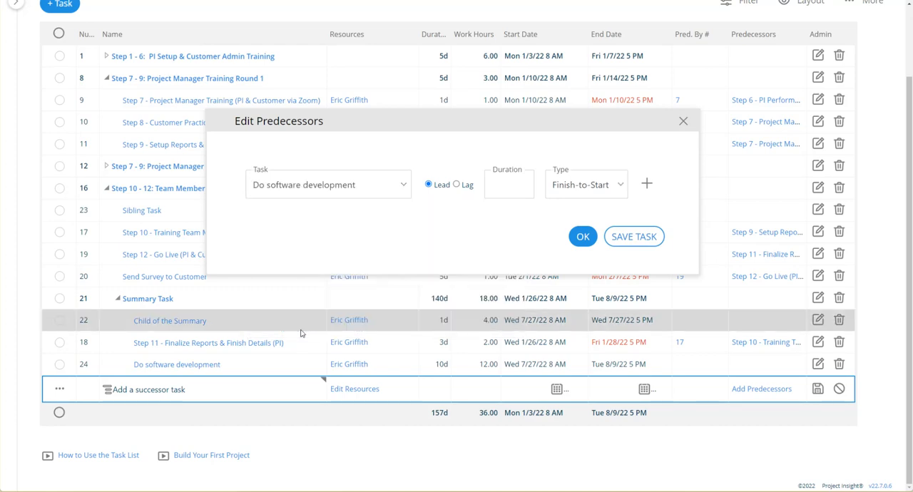
{"action": "left_click", "coordinate": [646, 184]}
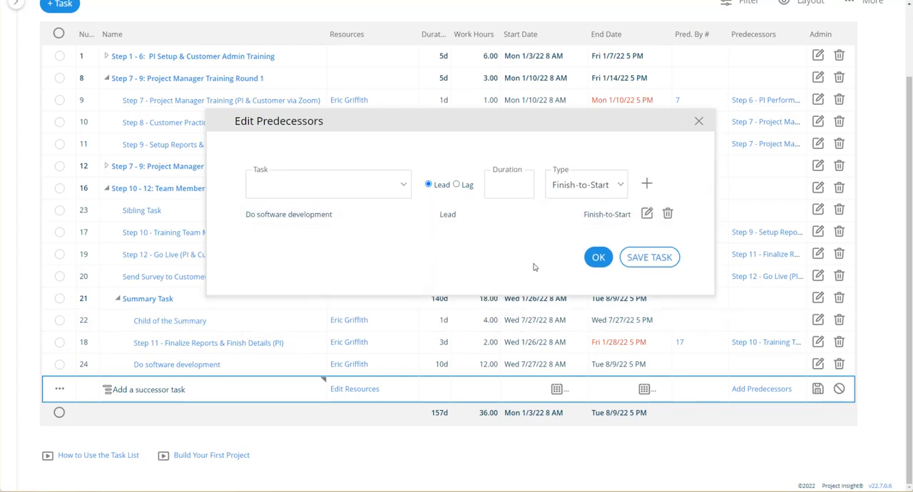
{"action": "left_click", "coordinate": [597, 257]}
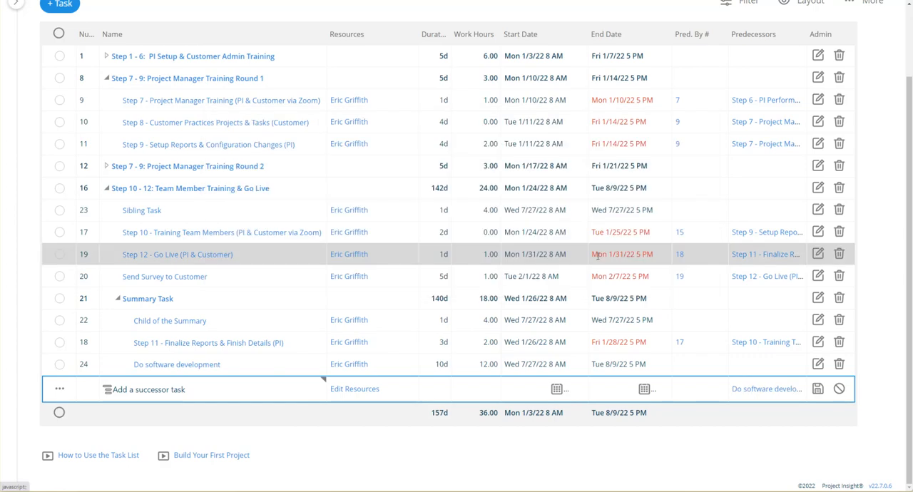
{"action": "left_click", "coordinate": [818, 391]}
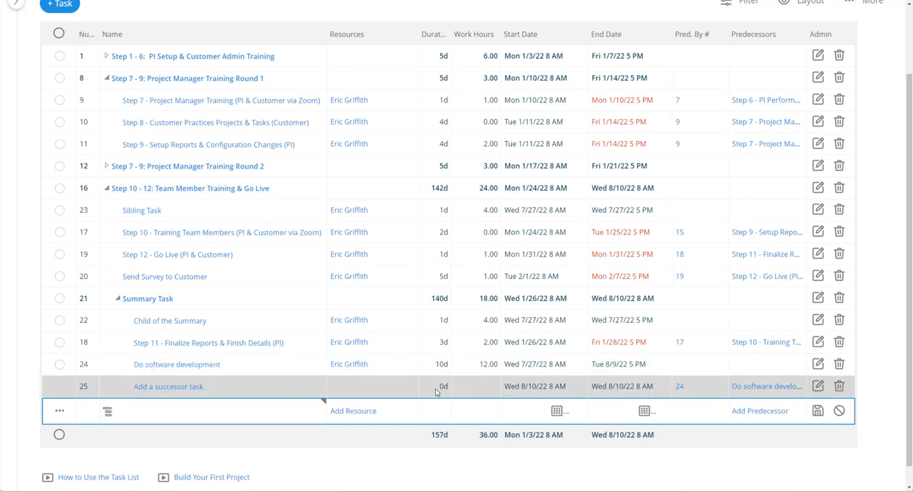
Set the duration of "Add a successor task" to 2d and its work hours to 2, and save it.
{"action": "left_click", "coordinate": [292, 388]}
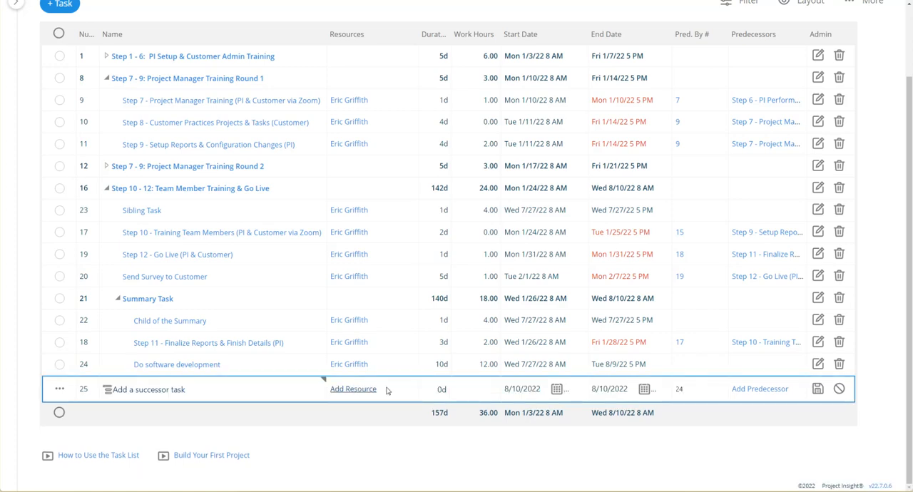
{"action": "left_click", "coordinate": [427, 393]}
{"action": "type", "text": "2"}
{"action": "key", "text": "Tab"}
{"action": "type", "text": "2"}
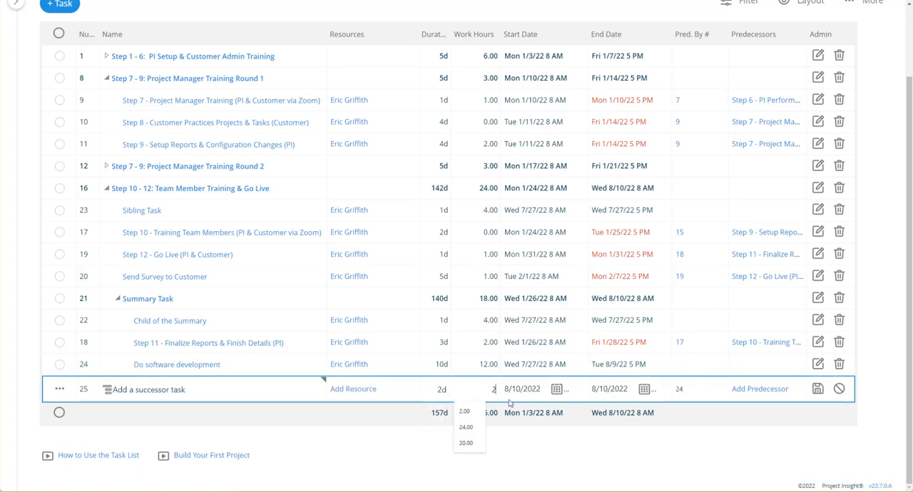
{"action": "left_click", "coordinate": [819, 389]}
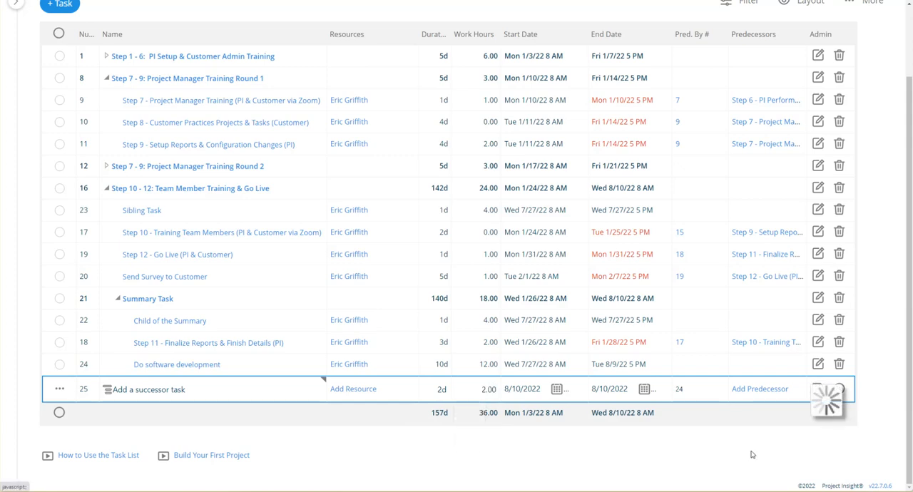
Collapse all summary tasks in the list and expand them all again.
{"action": "scroll", "coordinate": [743, 425], "scroll_direction": "up", "scroll_amount": 2}
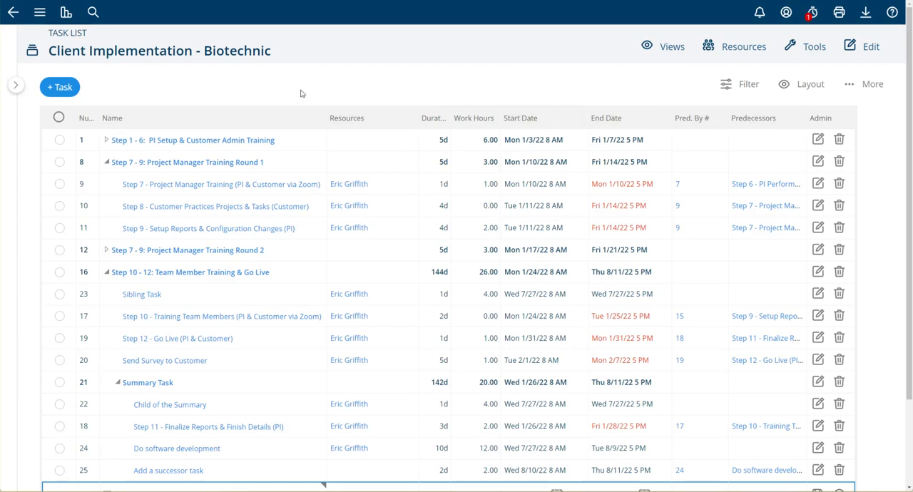
{"action": "left_click", "coordinate": [870, 91]}
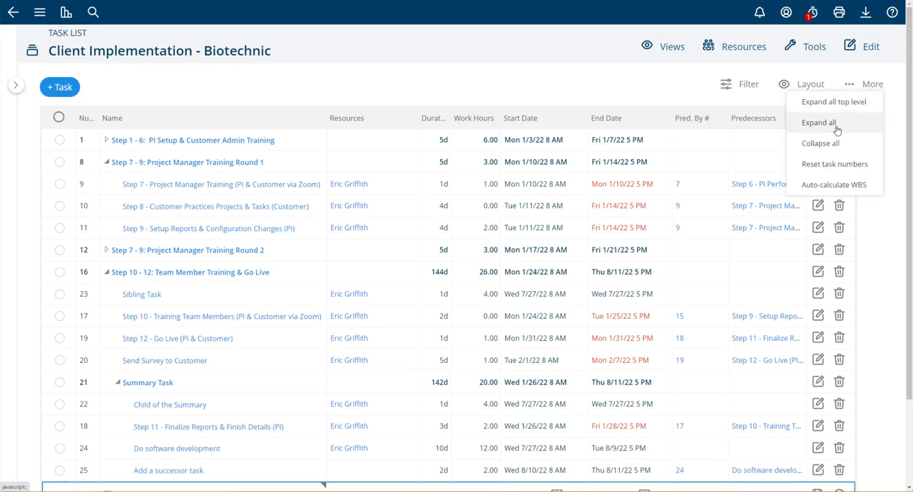
{"action": "left_click", "coordinate": [819, 143]}
{"action": "left_click", "coordinate": [874, 85]}
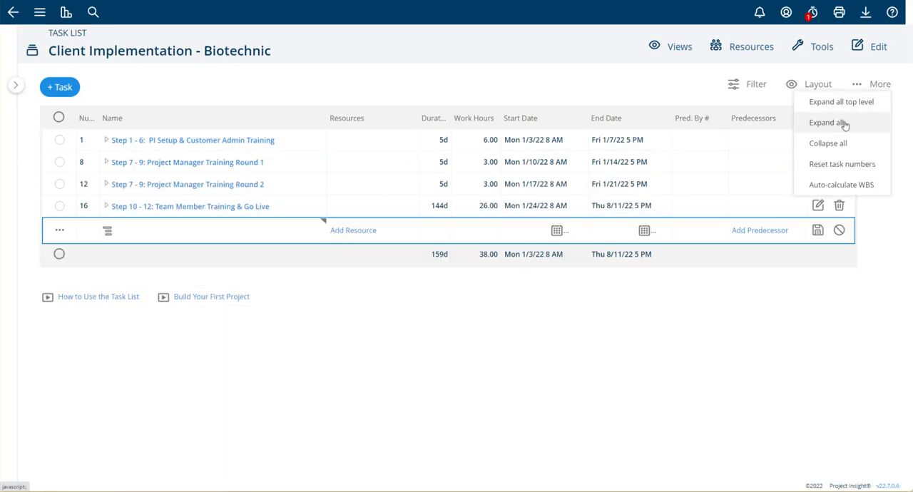
{"action": "left_click", "coordinate": [837, 124]}
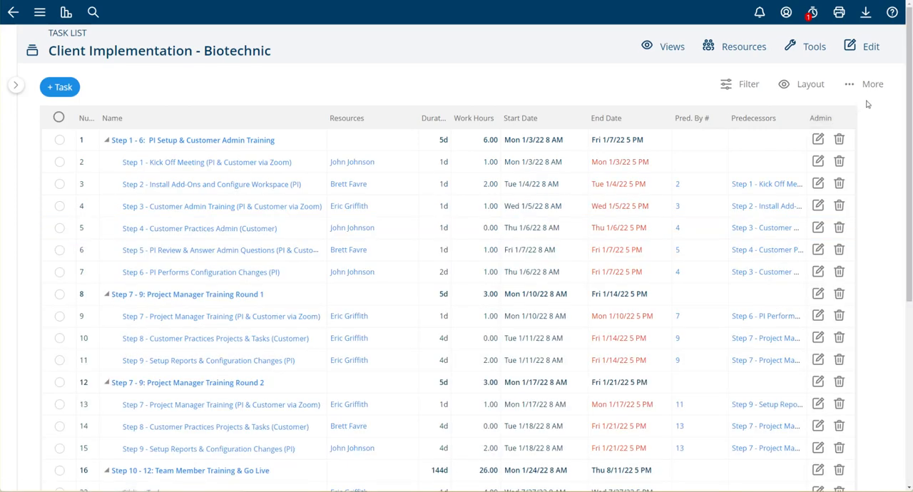
{"action": "scroll", "coordinate": [859, 163], "scroll_direction": "down", "scroll_amount": 3}
{"action": "scroll", "coordinate": [860, 163], "scroll_direction": "up", "scroll_amount": 3}
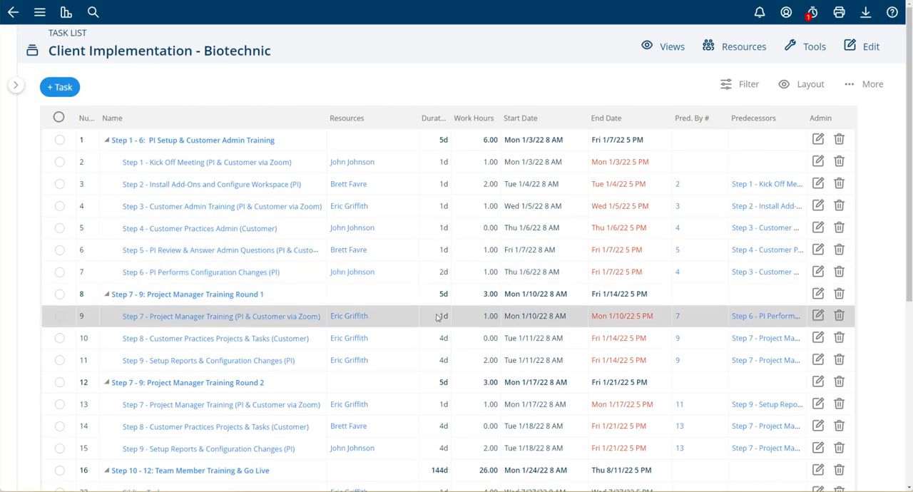
Open Step 4 - Customer Practices Admin and the Round 2 task Step 9 - Setup Reports for inline editing, closing each row again.
{"action": "scroll", "coordinate": [438, 318], "scroll_direction": "down", "scroll_amount": 3}
{"action": "scroll", "coordinate": [439, 314], "scroll_direction": "up", "scroll_amount": 2}
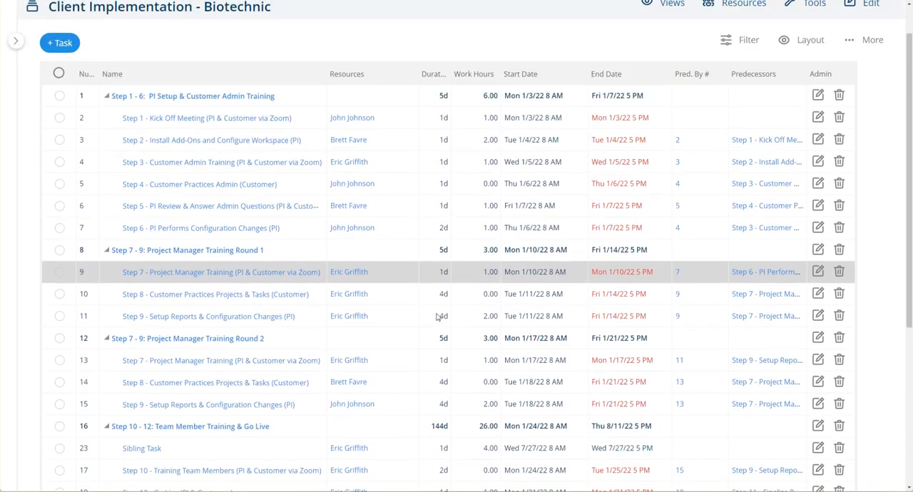
{"action": "left_click", "coordinate": [308, 188]}
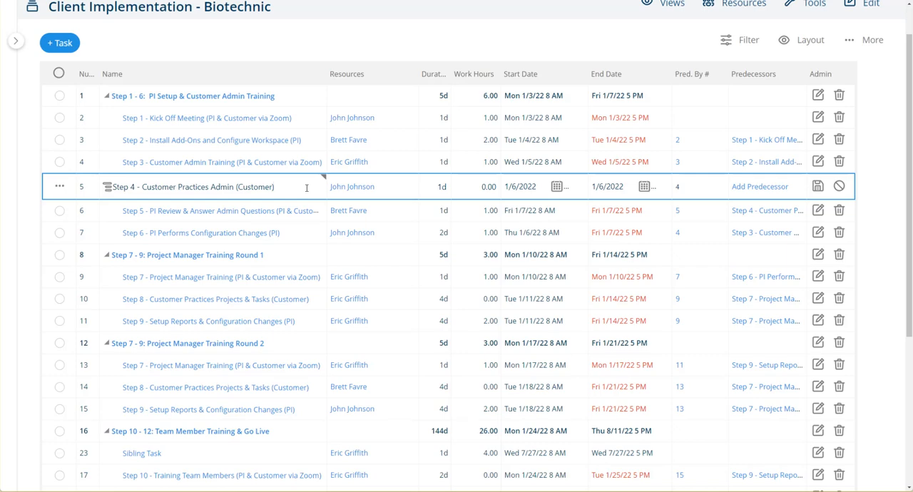
{"action": "key", "text": "Escape"}
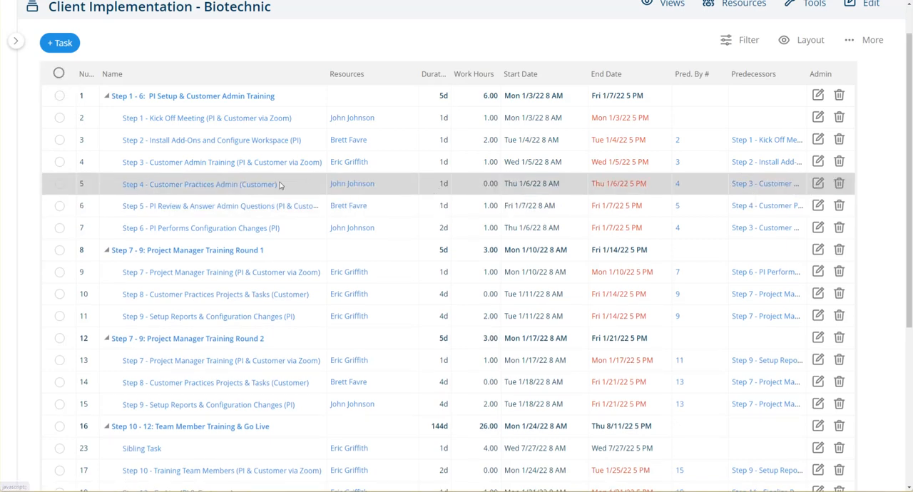
{"action": "left_click", "coordinate": [443, 186]}
{"action": "left_click", "coordinate": [817, 186]}
{"action": "scroll", "coordinate": [314, 271], "scroll_direction": "down", "scroll_amount": 2}
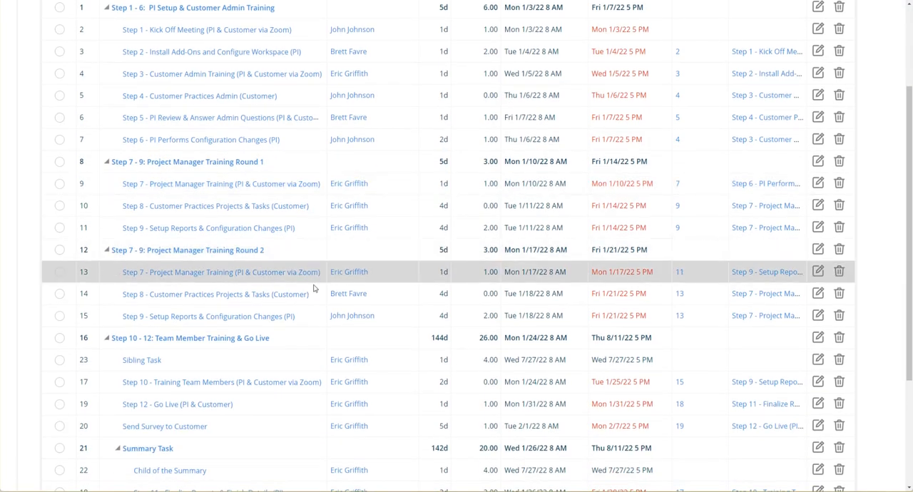
{"action": "left_click", "coordinate": [307, 314]}
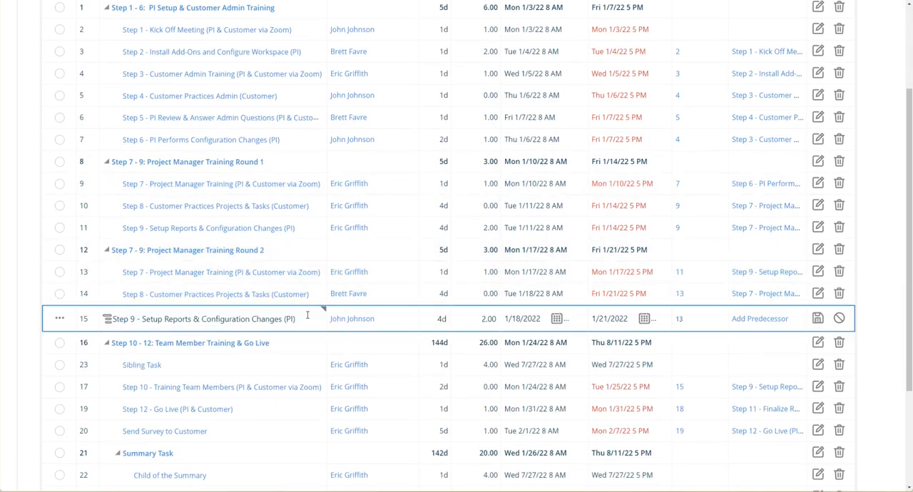
{"action": "left_click", "coordinate": [838, 318]}
{"action": "scroll", "coordinate": [419, 243], "scroll_direction": "up", "scroll_amount": 3}
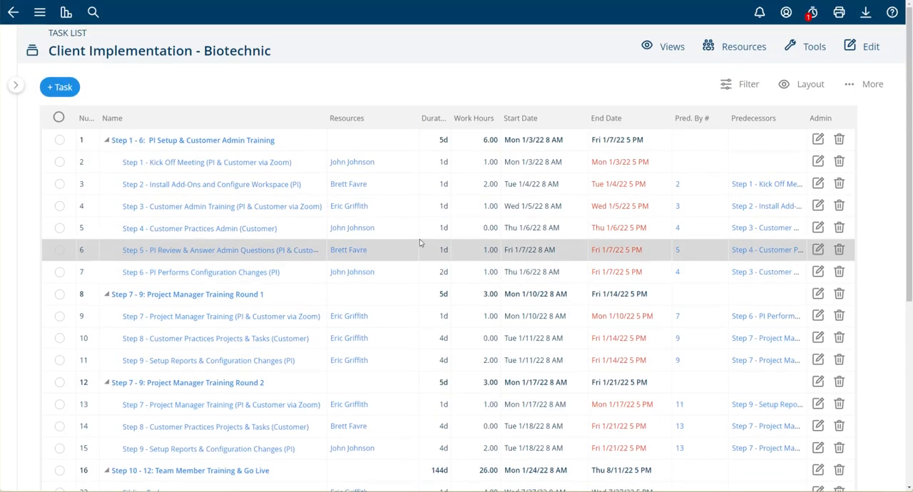
Insert a task named "New task in the list in this location" below Step 4 - Customer Practices Admin, with 1d duration and 1 work hour.
{"action": "right_click", "coordinate": [299, 231]}
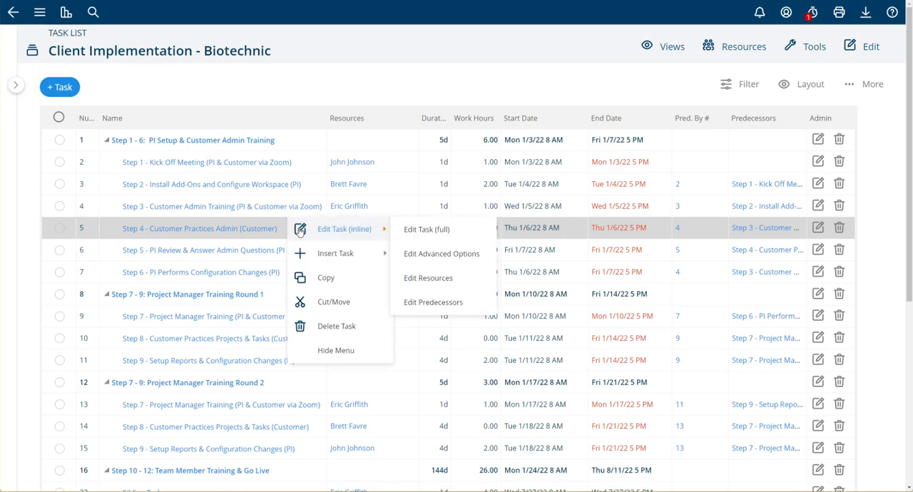
{"action": "left_click", "coordinate": [315, 256]}
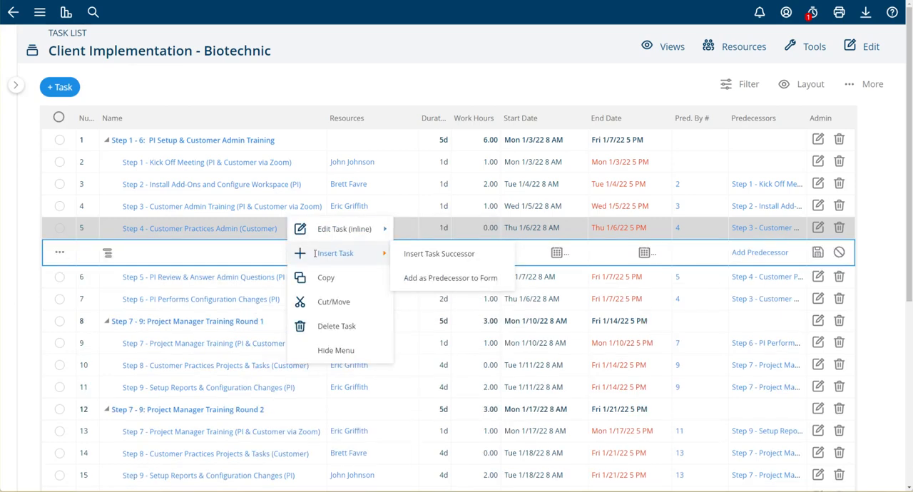
{"action": "left_click", "coordinate": [191, 253]}
{"action": "type", "text": "New"}
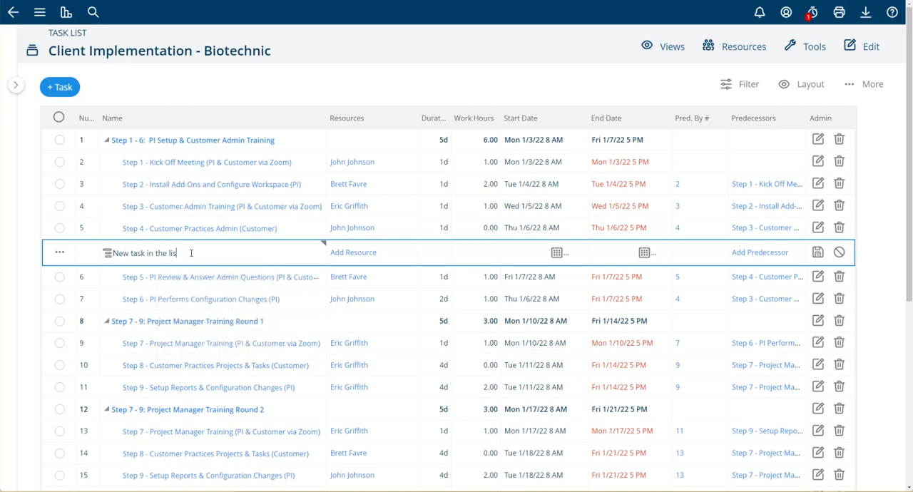
{"action": "key", "text": "Tab"}
{"action": "key", "text": "Tab"}
{"action": "key", "text": "Tab"}
{"action": "type", "text": "1"}
{"action": "key", "text": "Return"}
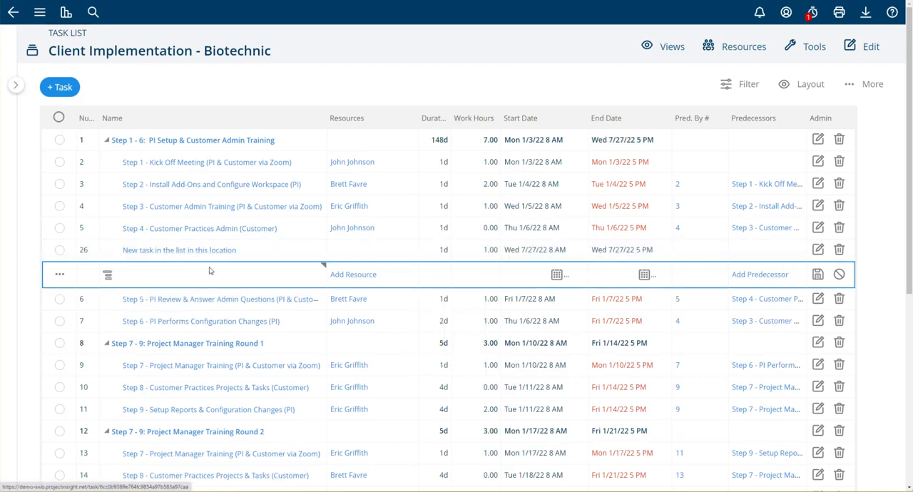
Copy "New task in the list in this location" within the current project, making 3 copies.
{"action": "right_click", "coordinate": [264, 253]}
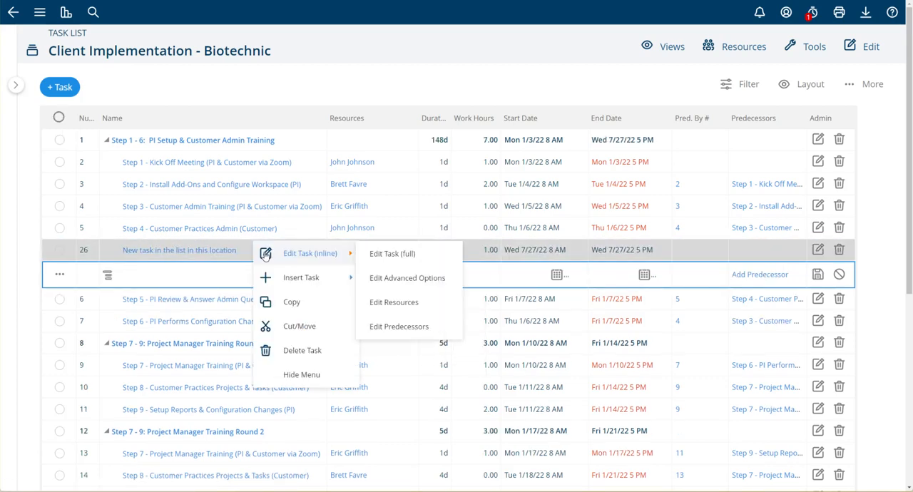
{"action": "left_click", "coordinate": [298, 303]}
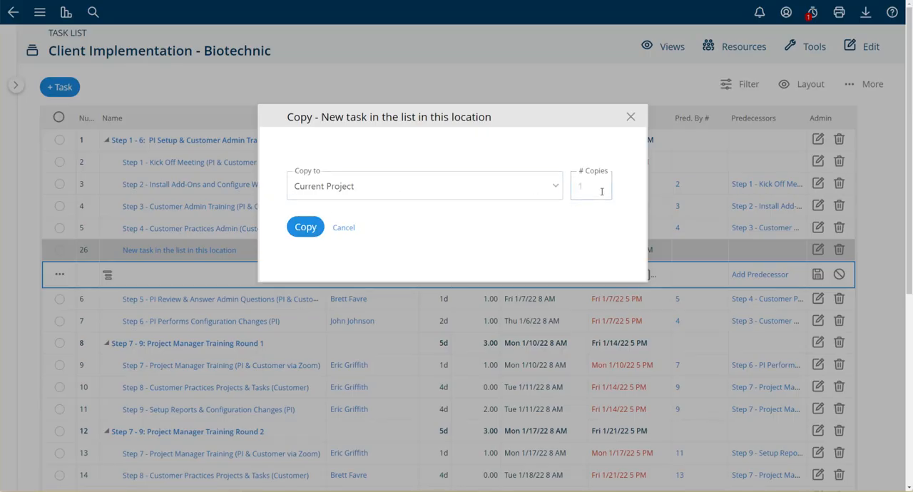
{"action": "left_click", "coordinate": [297, 222]}
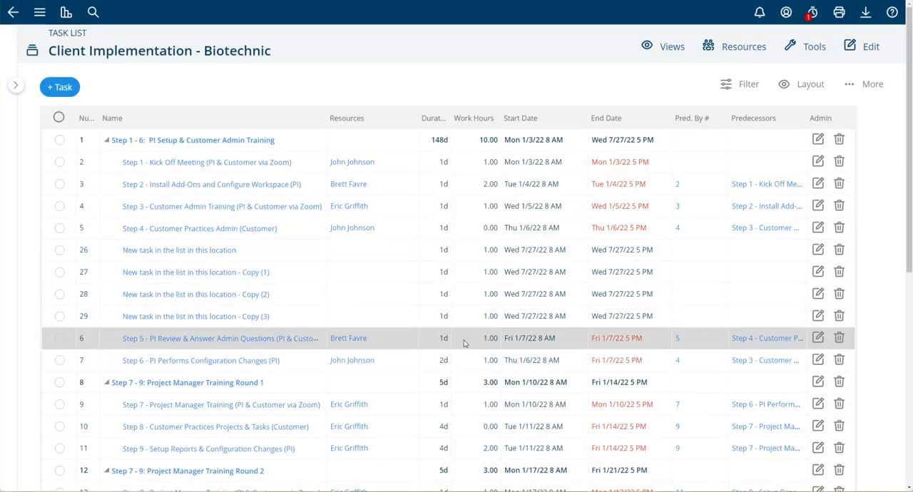
{"action": "scroll", "coordinate": [533, 332], "scroll_direction": "down", "scroll_amount": 4}
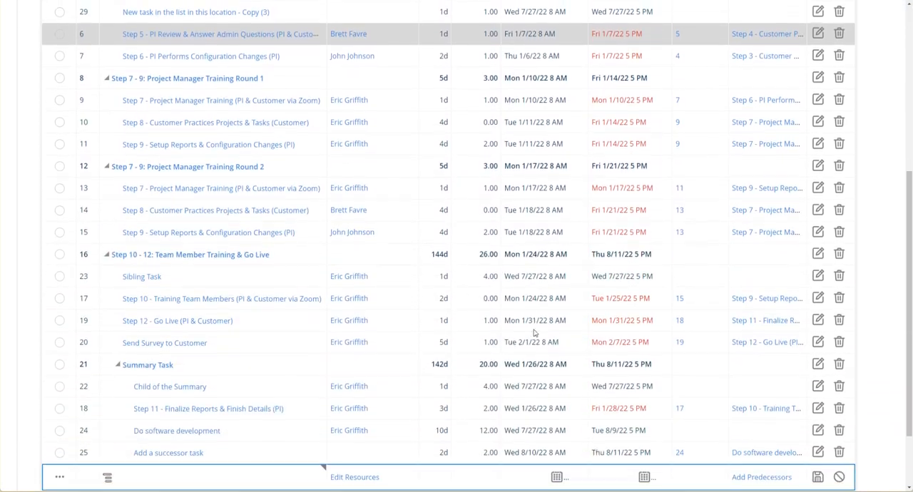
{"action": "scroll", "coordinate": [534, 332], "scroll_direction": "up", "scroll_amount": 2}
{"action": "scroll", "coordinate": [533, 332], "scroll_direction": "up", "scroll_amount": 3}
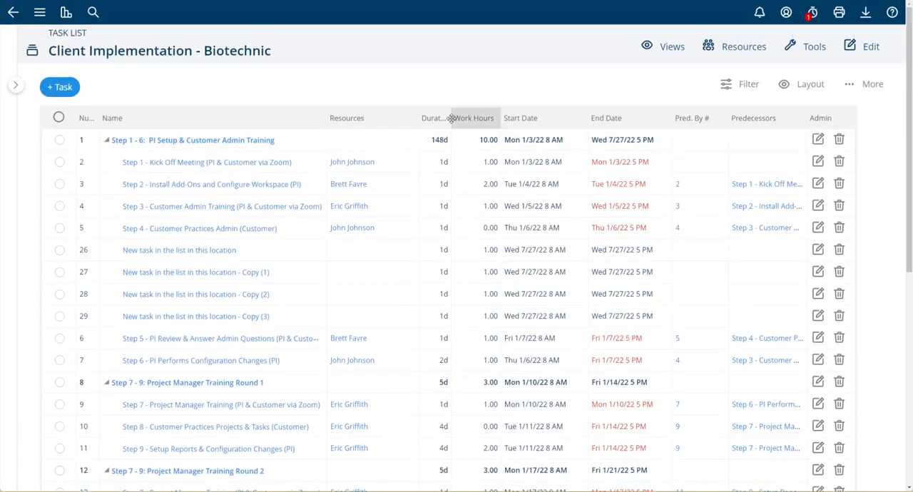